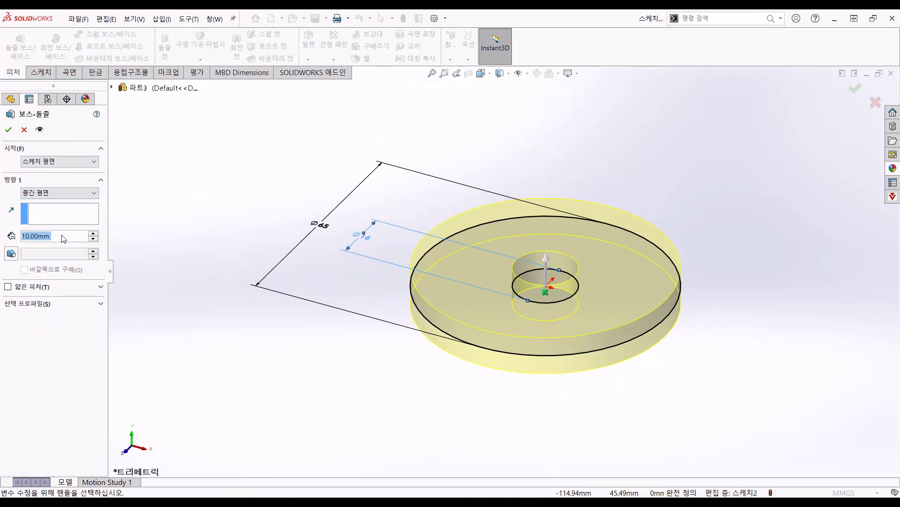
# Extrude the ring profile with a mid-plane depth of 15 mm.
pyautogui.write('15')
pyautogui.press('Return')
pyautogui.click(8, 130)
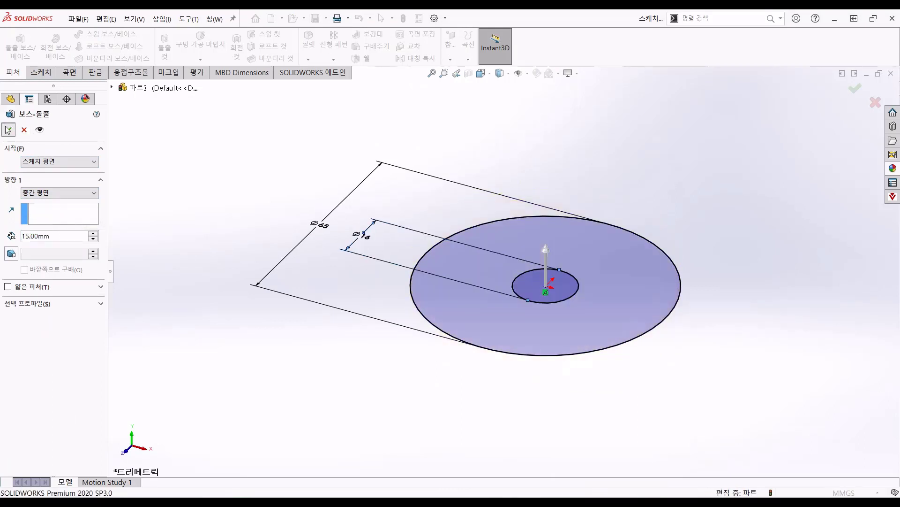
# Start a sketch on the disc's upper flat face and draw an origin-centred construction circle with a radius of about 22 mm.
pyautogui.click(474, 215)
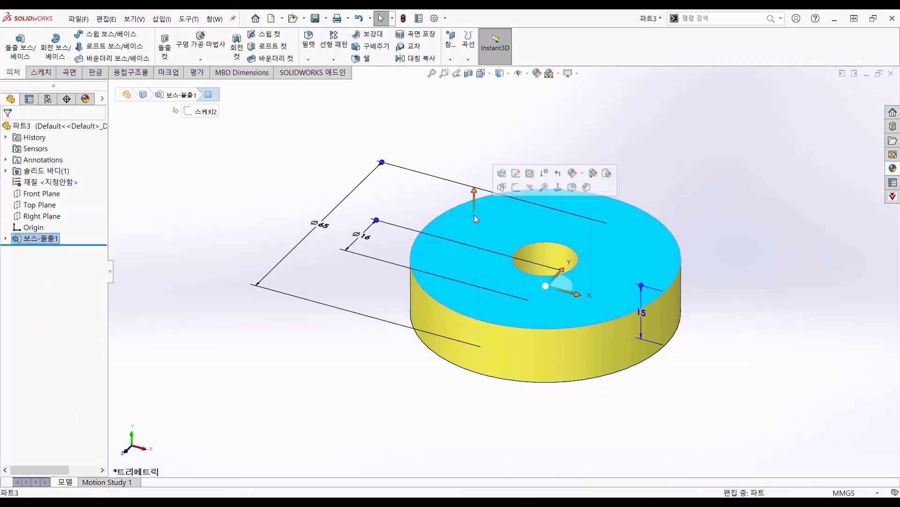
pyautogui.click(513, 189)
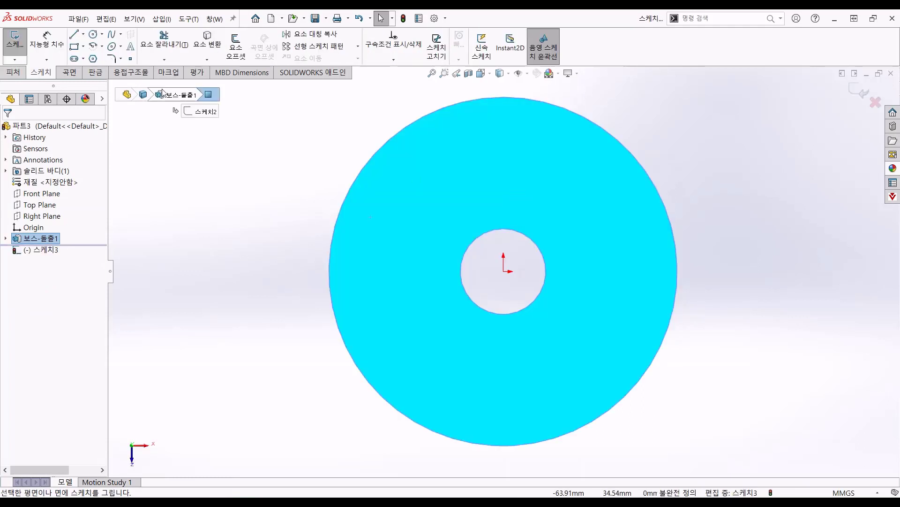
pyautogui.click(94, 35)
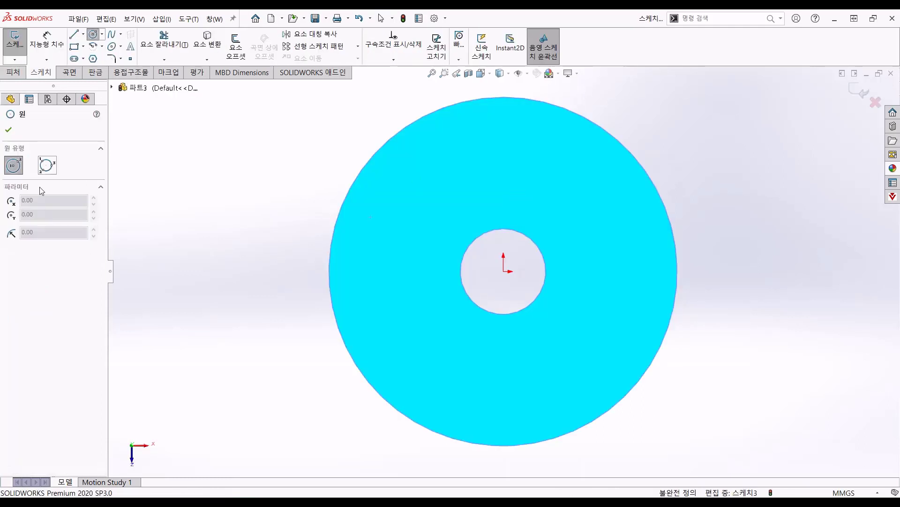
pyautogui.click(503, 271)
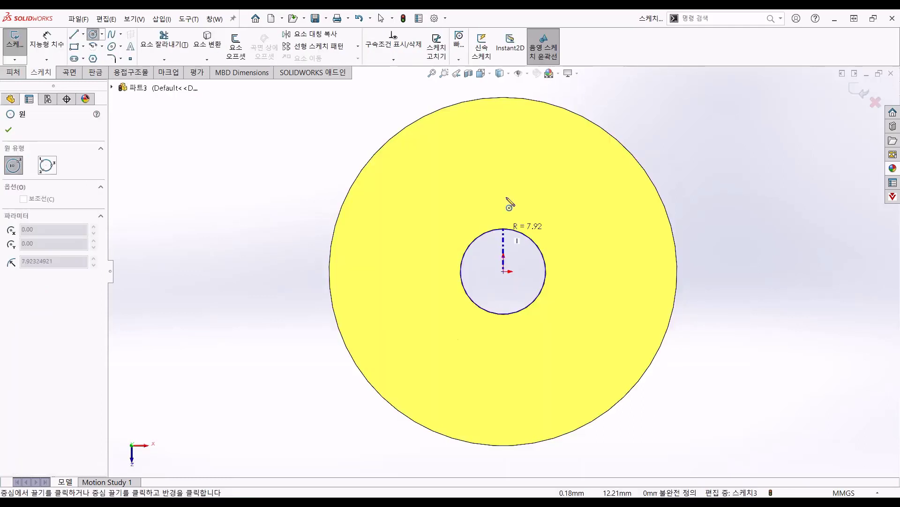
pyautogui.click(519, 151)
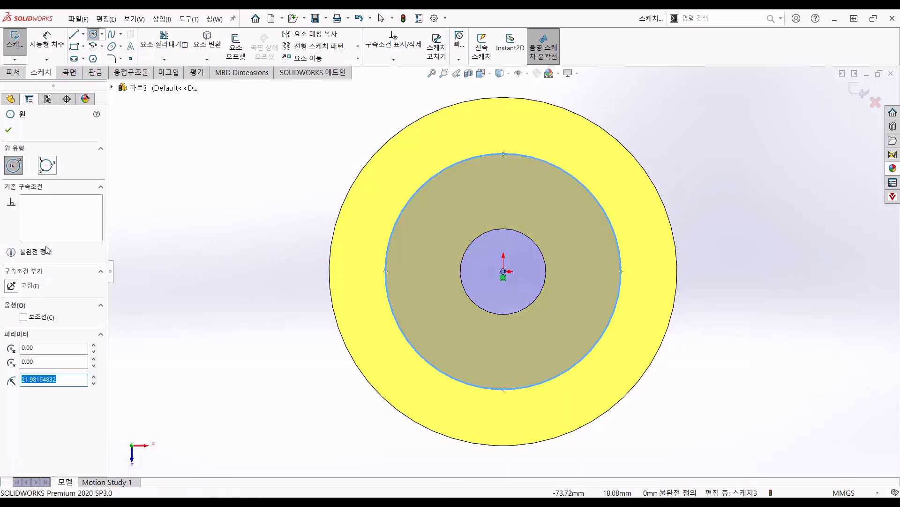
pyautogui.click(40, 322)
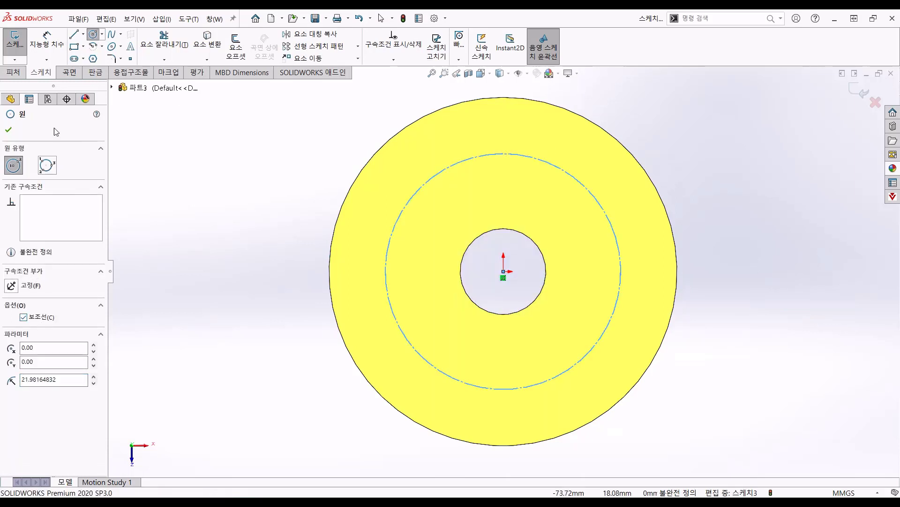
# Dimension the construction circle's diameter to 44 mm.
pyautogui.click(46, 43)
pyautogui.click(402, 226)
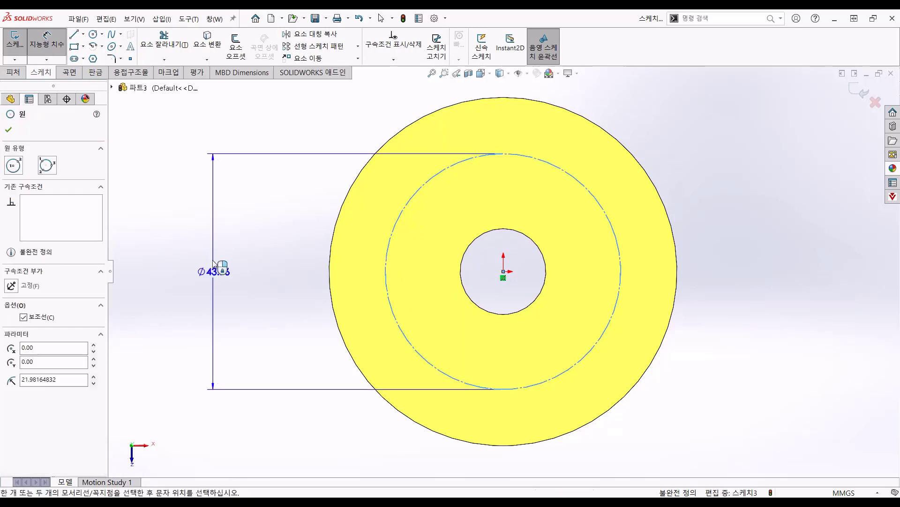
pyautogui.click(214, 266)
pyautogui.write('44')
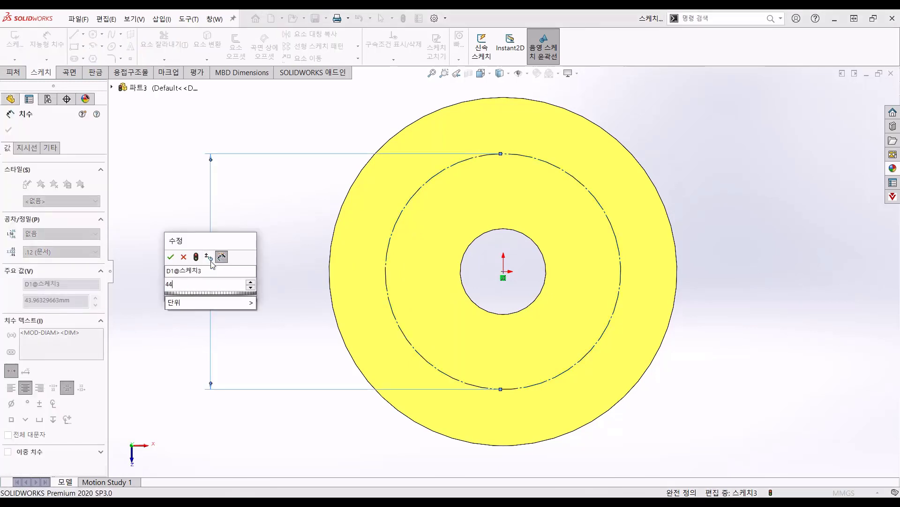
pyautogui.press('Return')
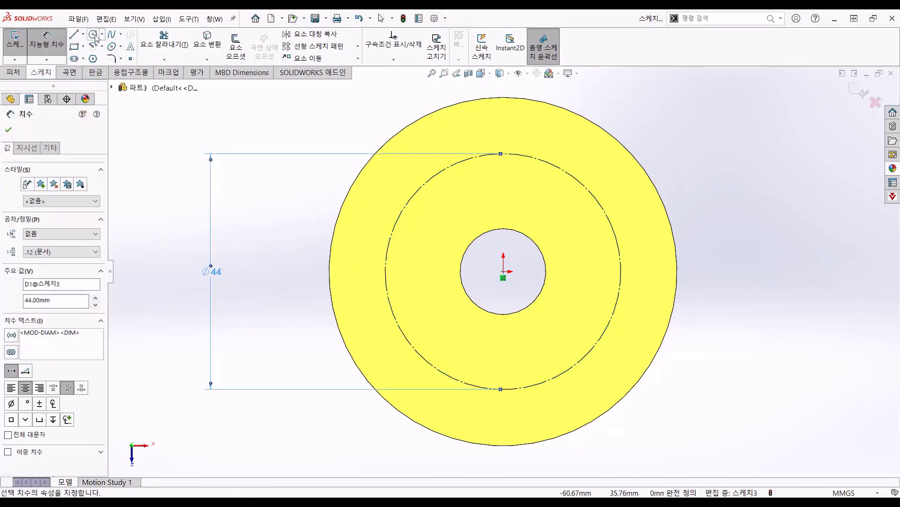
# Sketch a circle centred on the top quadrant point of the construction circle and dimension its diameter to 7 mm.
pyautogui.click(94, 35)
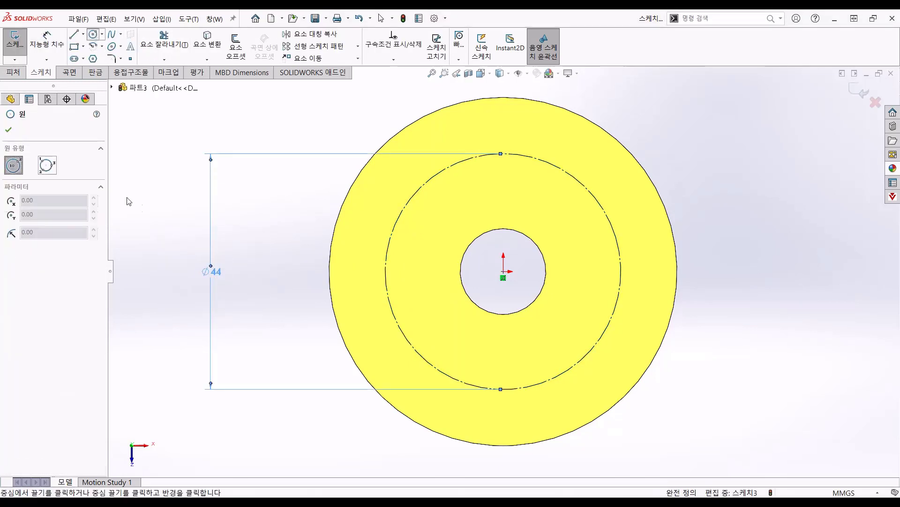
pyautogui.click(503, 154)
pyautogui.click(524, 137)
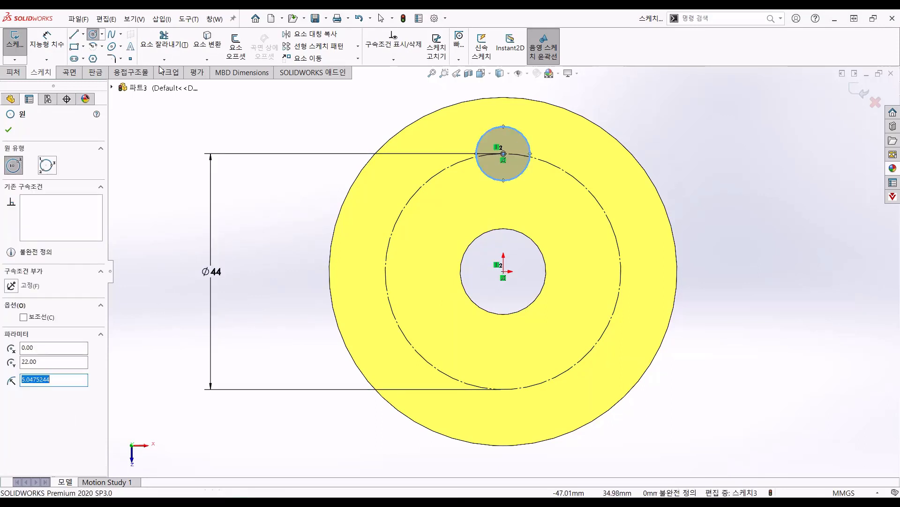
pyautogui.click(47, 42)
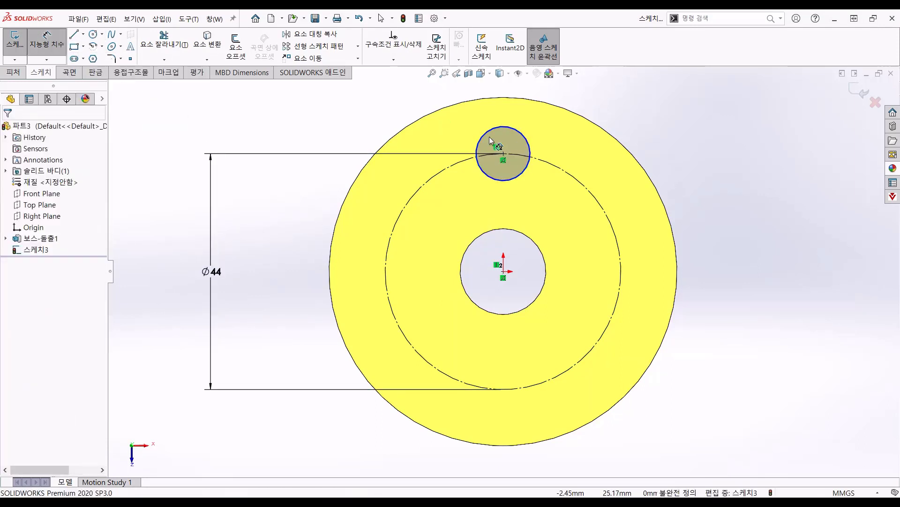
pyautogui.click(463, 142)
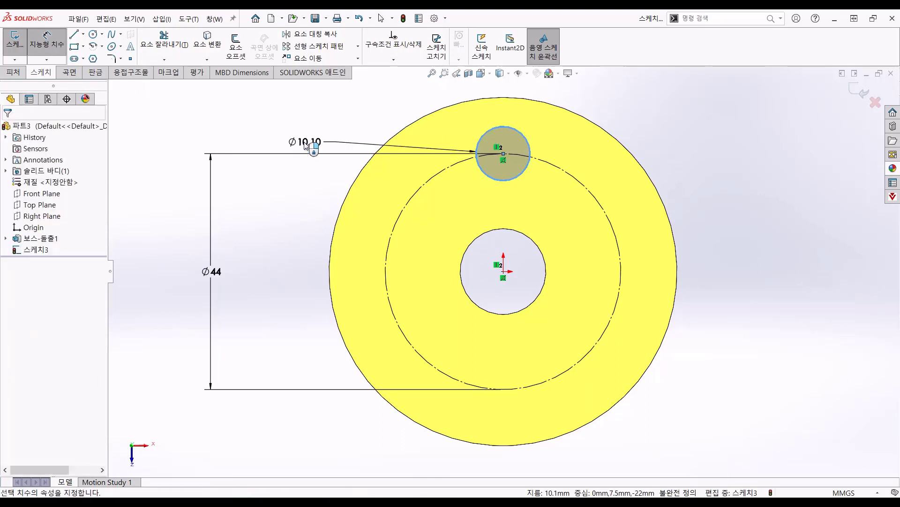
pyautogui.click(305, 145)
pyautogui.write('7')
pyautogui.press('Return')
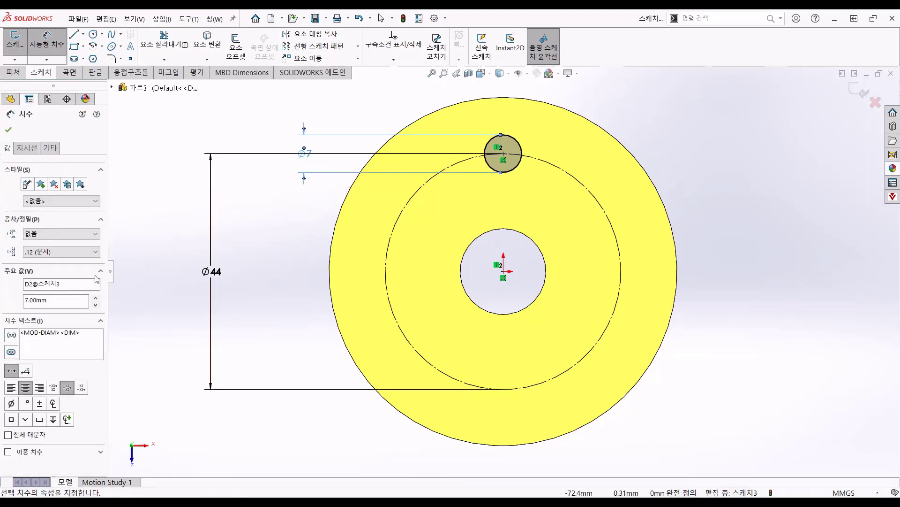
pyautogui.press('Escape')
# Convert the 7 mm circle to construction geometry.
pyautogui.click(489, 140)
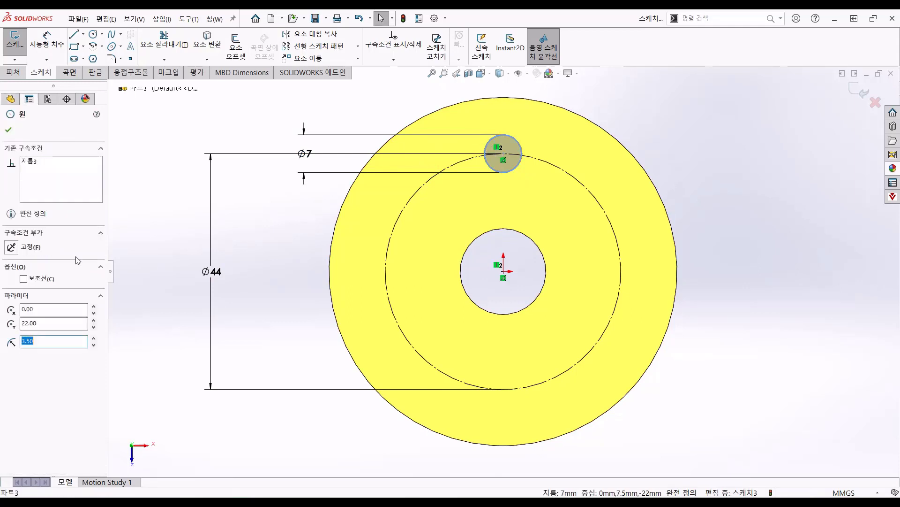
pyautogui.click(24, 278)
pyautogui.click(173, 139)
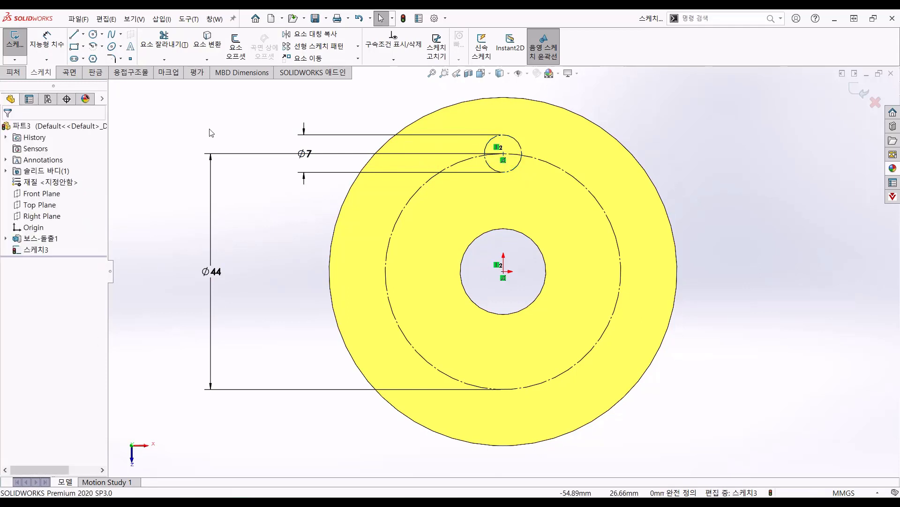
# Draw a vertical construction line about 39 mm long from the origin upward past the disc's outer edge.
pyautogui.press('l')
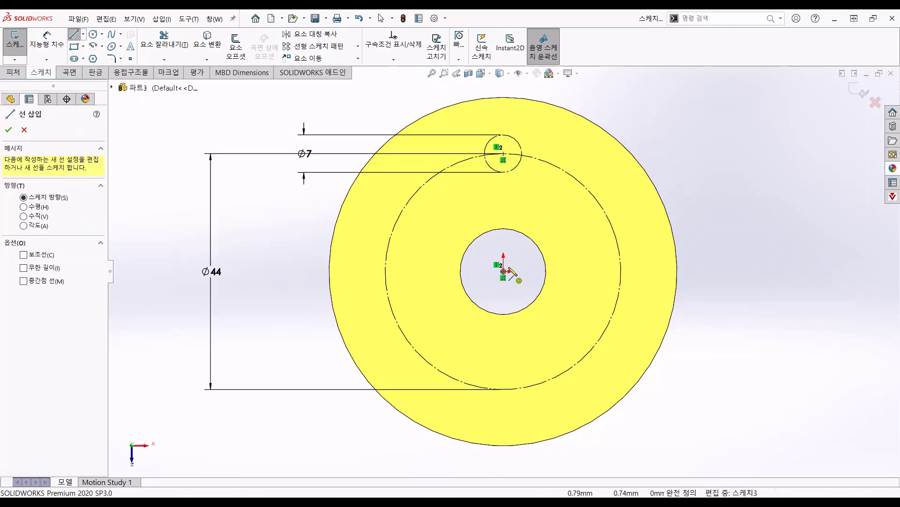
pyautogui.scroll(1, 504, 265)
pyautogui.click(42, 259)
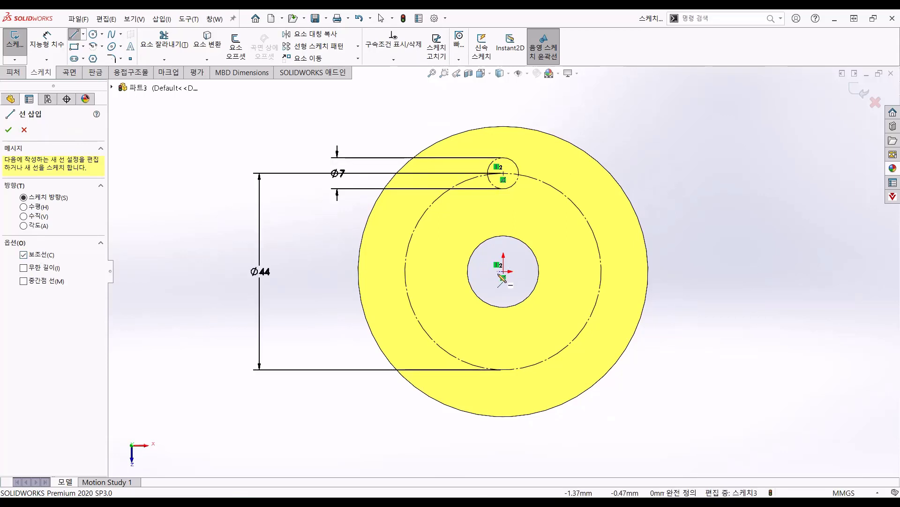
pyautogui.click(503, 271)
pyautogui.click(503, 97)
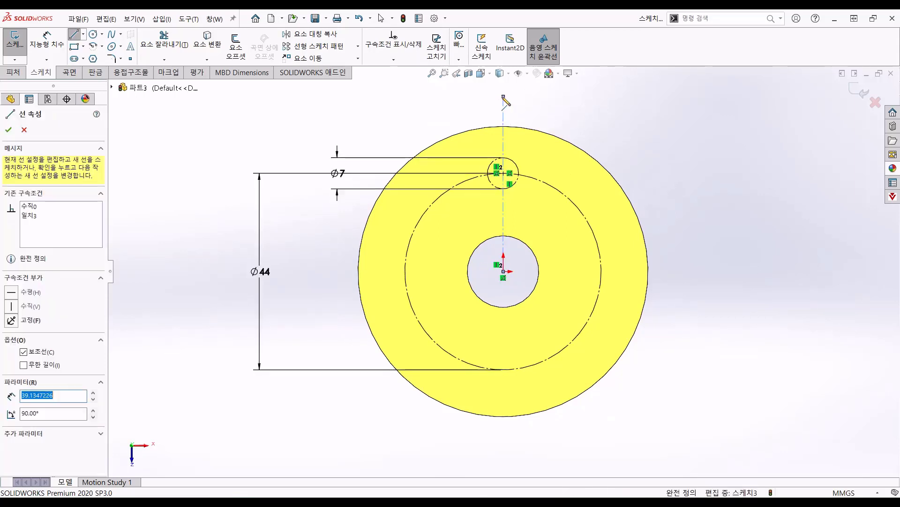
pyautogui.press('Escape')
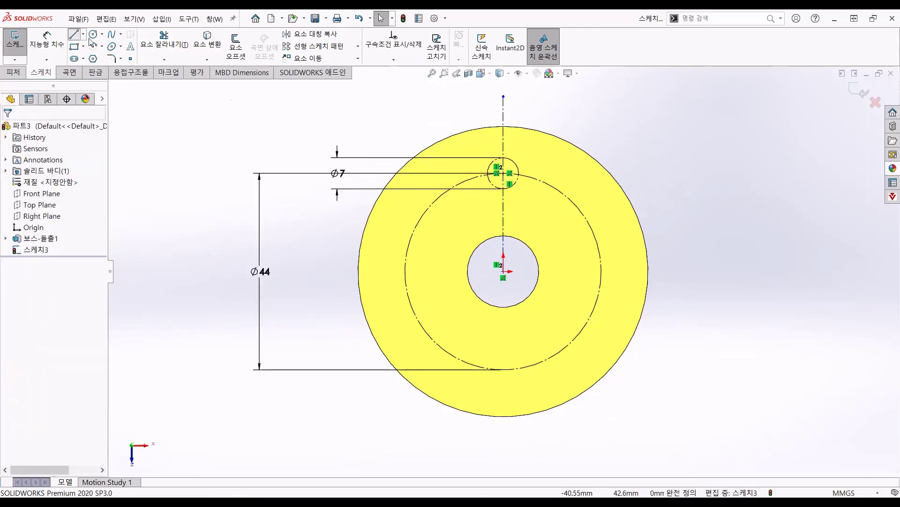
# Draw a solid line about 41 mm long from the origin past the outer edge, slanting right of the vertical centreline.
pyautogui.click(74, 34)
pyautogui.click(503, 271)
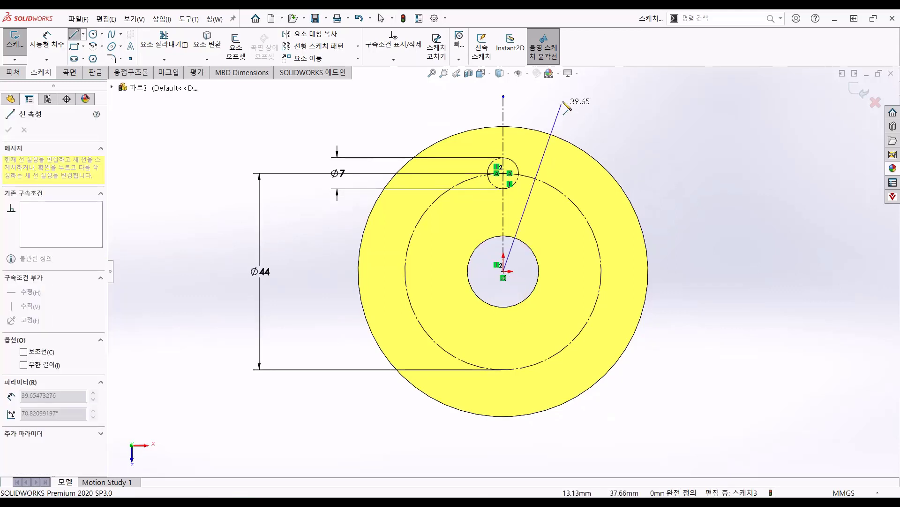
pyautogui.click(564, 97)
pyautogui.press('Escape')
# Dimension the angle between the slanted line and the vertical construction line to 22.5°.
pyautogui.press('d')
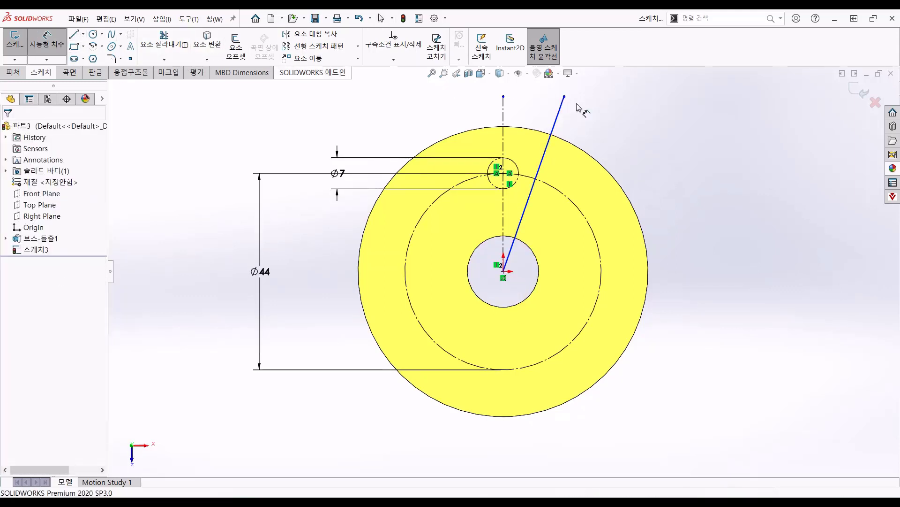
pyautogui.click(539, 121)
pyautogui.click(504, 115)
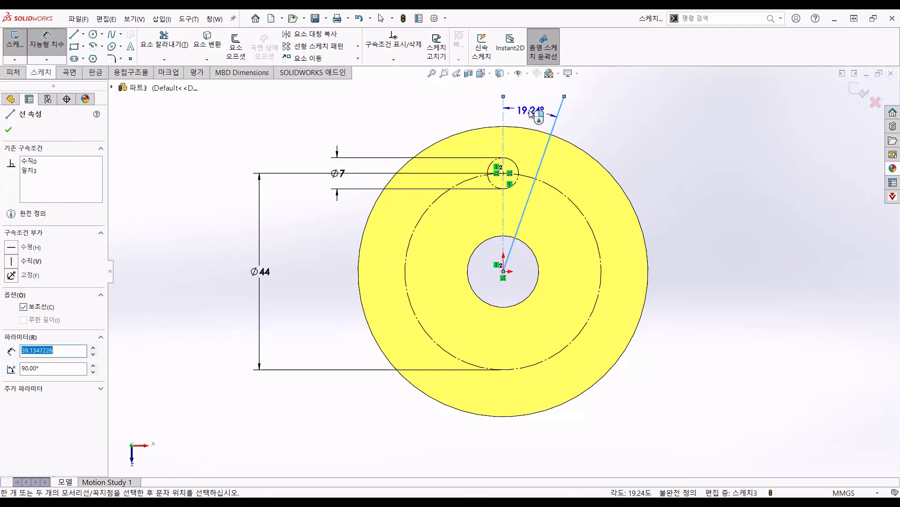
pyautogui.click(533, 115)
pyautogui.write('22.5')
pyautogui.press('Return')
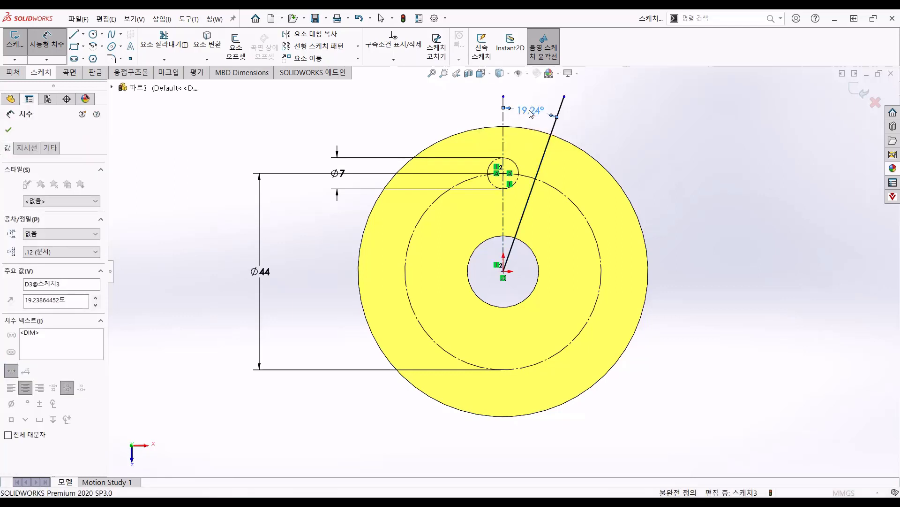
pyautogui.click(420, 98)
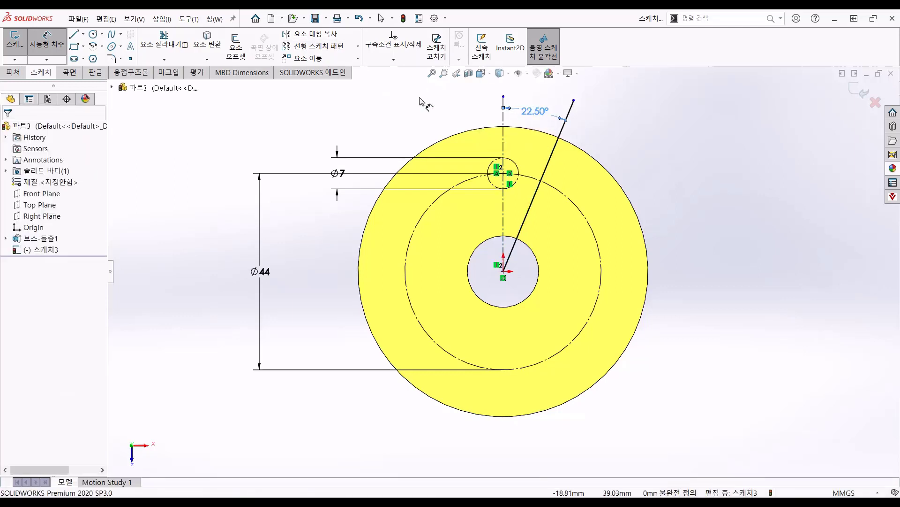
# Mirror the slanted line about the vertical construction line.
pyautogui.click(323, 36)
pyautogui.click(562, 134)
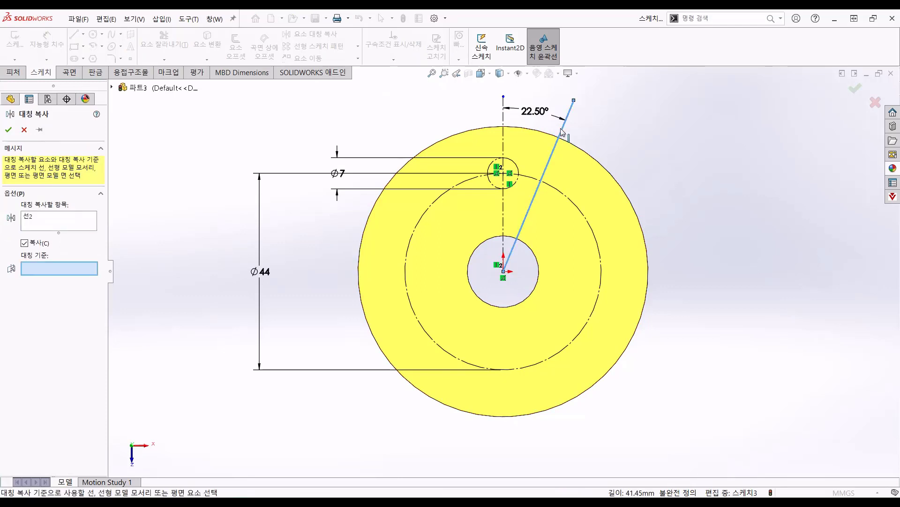
pyautogui.click(506, 121)
pyautogui.press('Return')
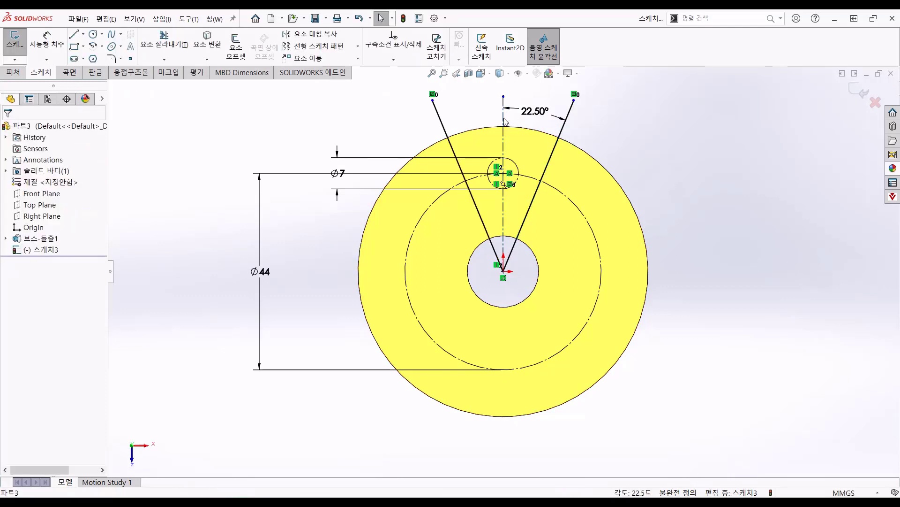
# Convert the disc's outer circular edge into a sketch entity.
pyautogui.click(200, 47)
pyautogui.click(427, 147)
pyautogui.press('Return')
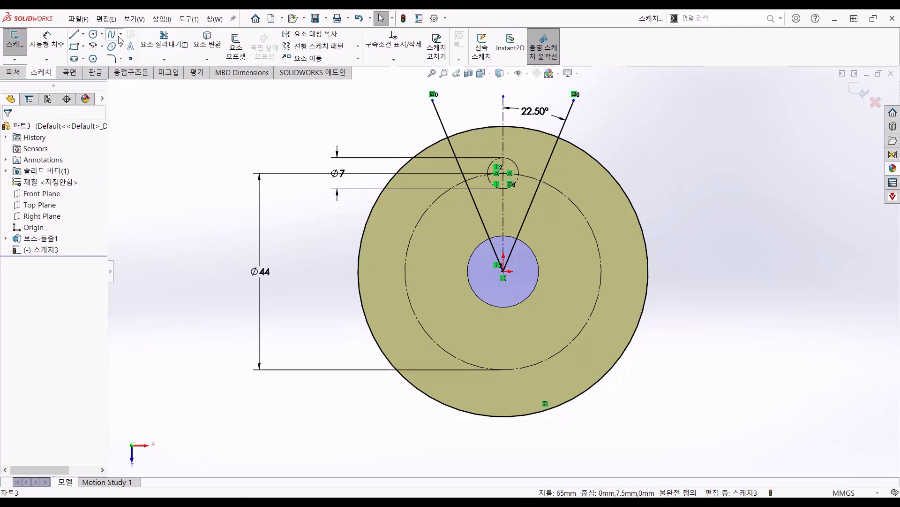
# Sketch a circle of about 8.4 mm radius, concentric with the 7 mm construction circle and tangent to the slanted lines.
pyautogui.click(93, 35)
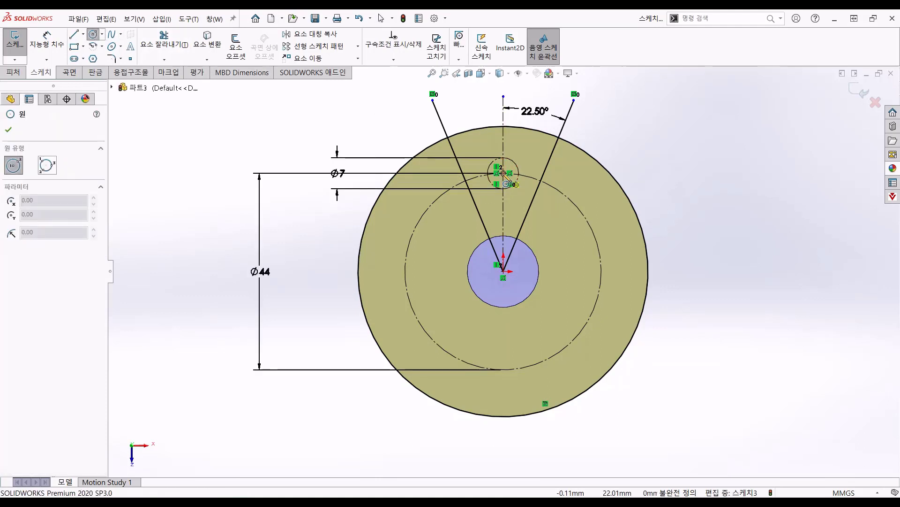
pyautogui.click(504, 173)
pyautogui.click(454, 161)
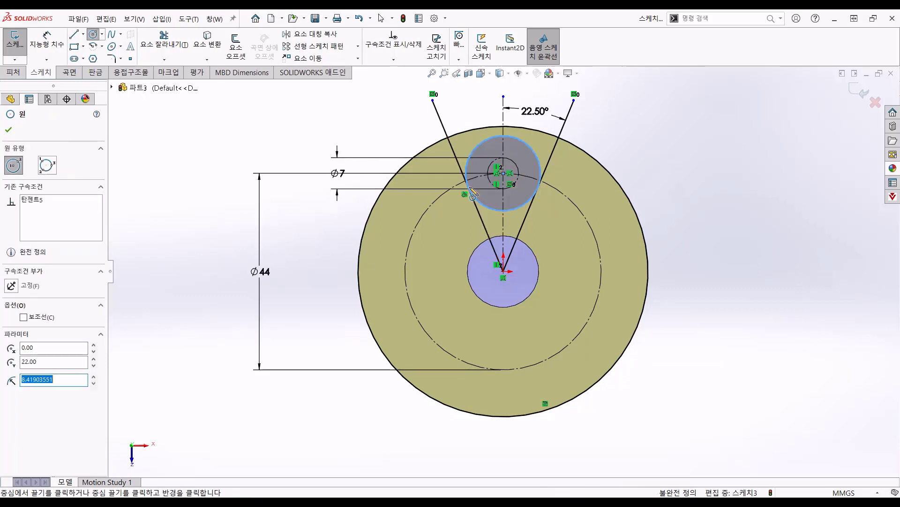
# Trim the slanted lines beyond the rim and below the large circle, and the rim circle outside the wedge between them.
pyautogui.click(165, 46)
pyautogui.moveTo(436, 120); pyautogui.dragTo(466, 114)
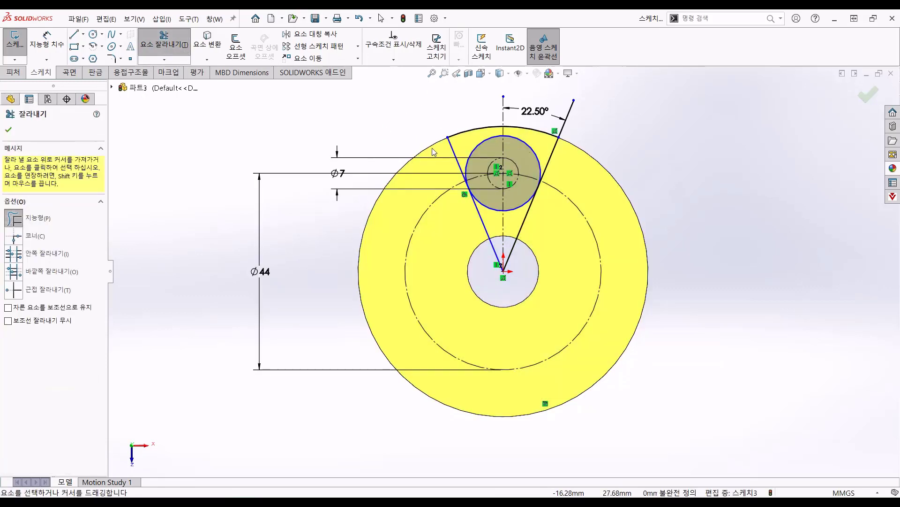
pyautogui.moveTo(580, 133); pyautogui.dragTo(564, 129)
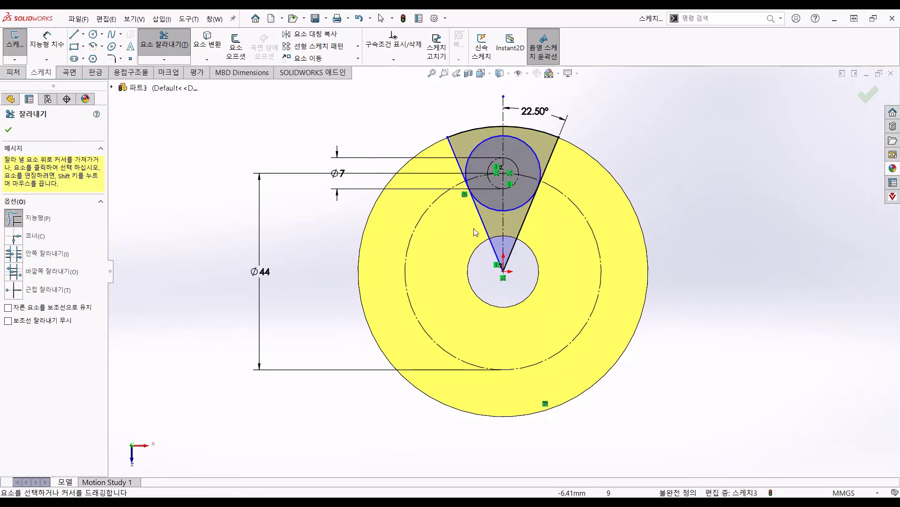
pyautogui.moveTo(520, 227); pyautogui.dragTo(543, 226)
# Trim the upper part of the large circle and its leftover slivers at the tangent points, leaving only the notch's rounded bottom.
pyautogui.scroll(-5, 536, 162)
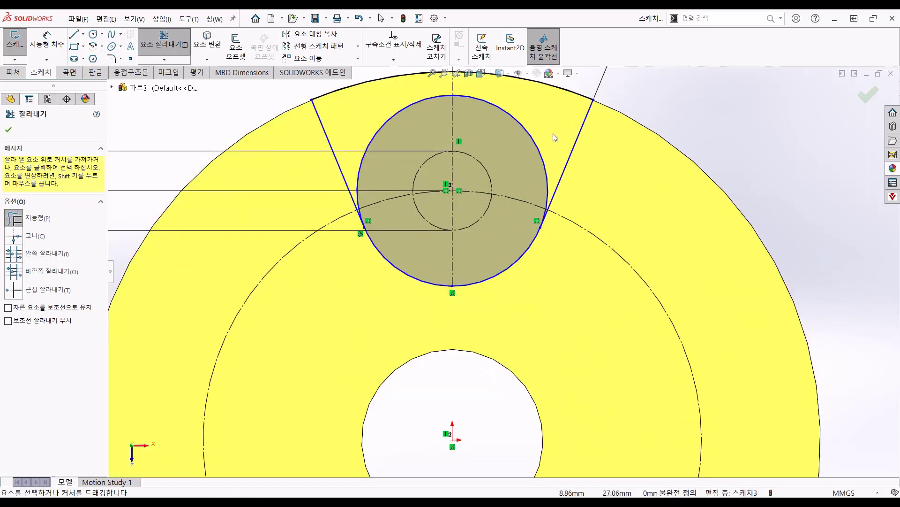
pyautogui.moveTo(547, 135); pyautogui.dragTo(529, 157)
pyautogui.scroll(-5, 386, 201)
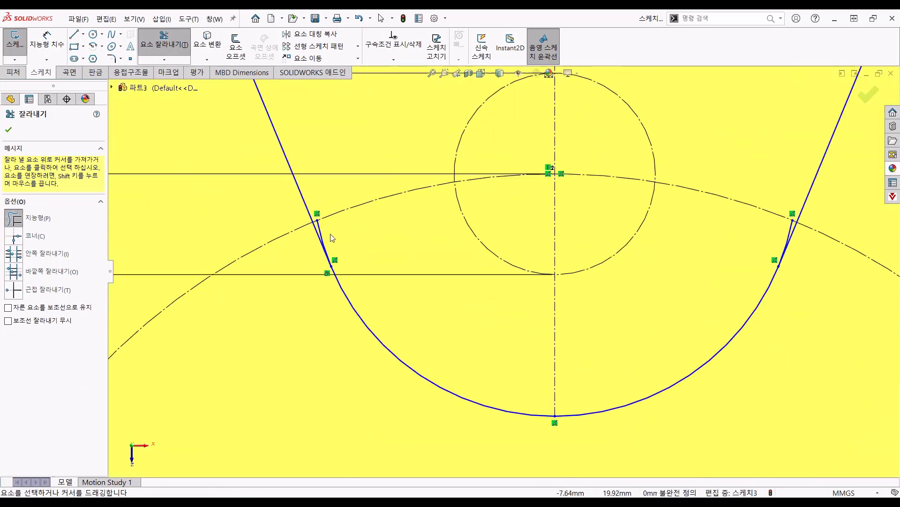
pyautogui.moveTo(326, 233); pyautogui.dragTo(319, 231)
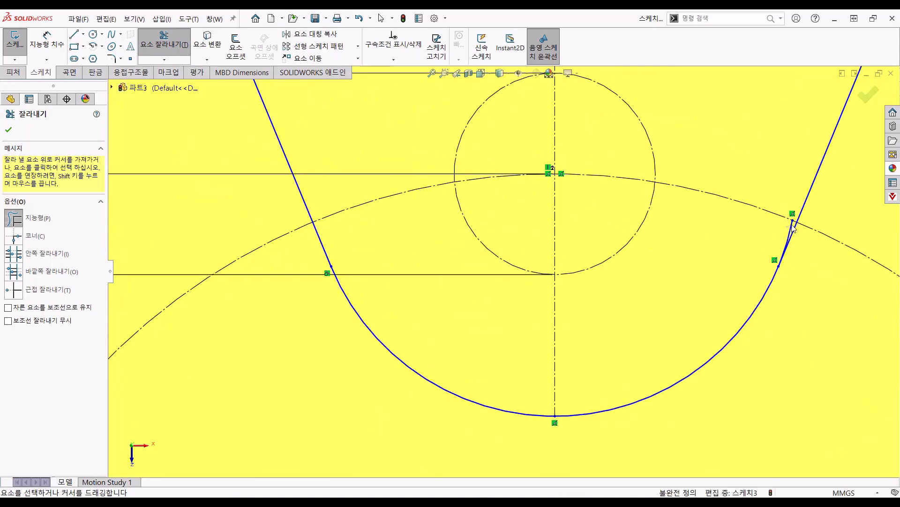
pyautogui.scroll(7, 717, 241)
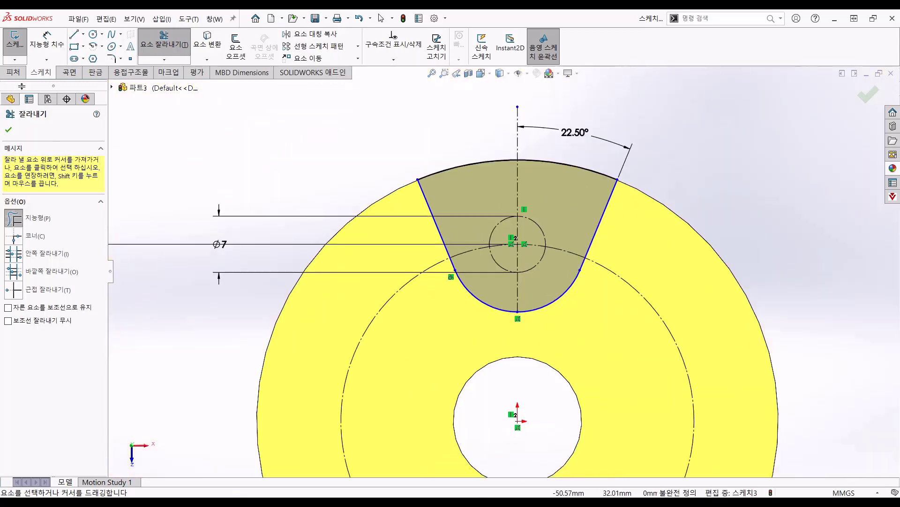
# Extrude-cut the closed notch profile into the disc with a blind depth of 12 mm.
pyautogui.click(14, 72)
pyautogui.click(164, 47)
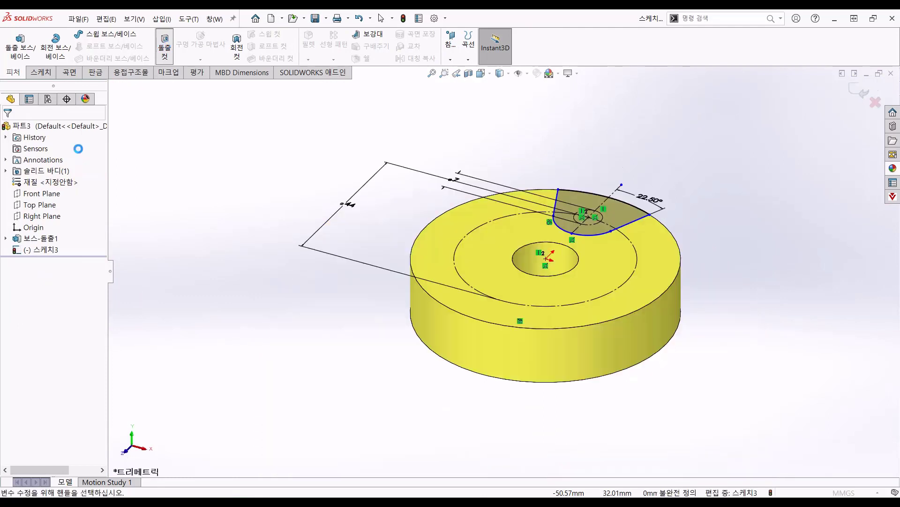
pyautogui.write('12')
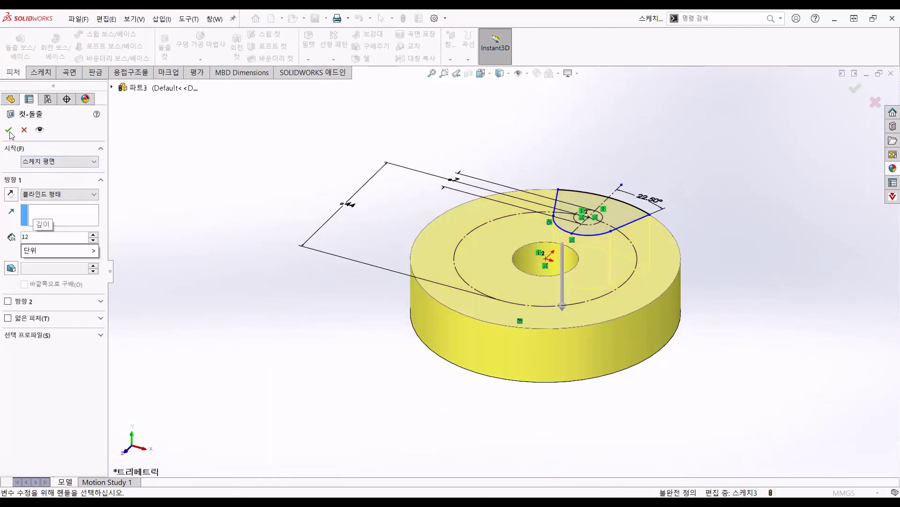
pyautogui.press('Return')
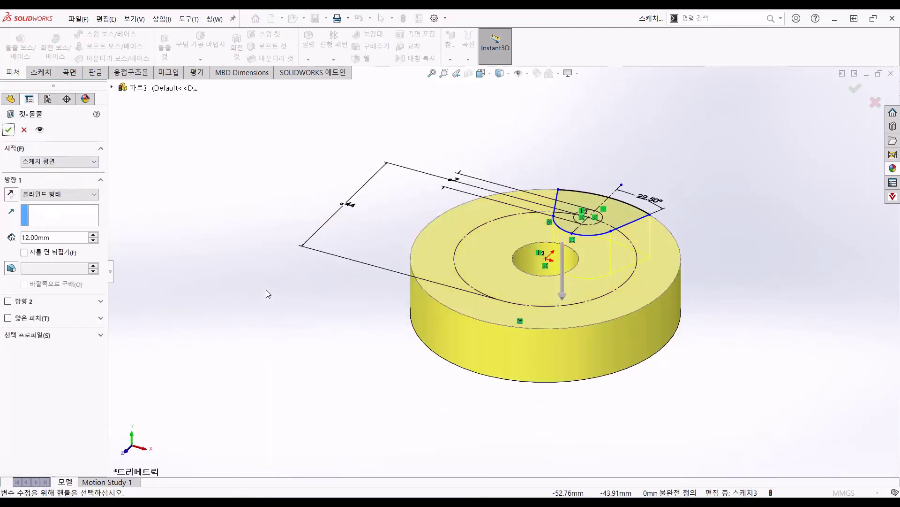
pyautogui.press('Return')
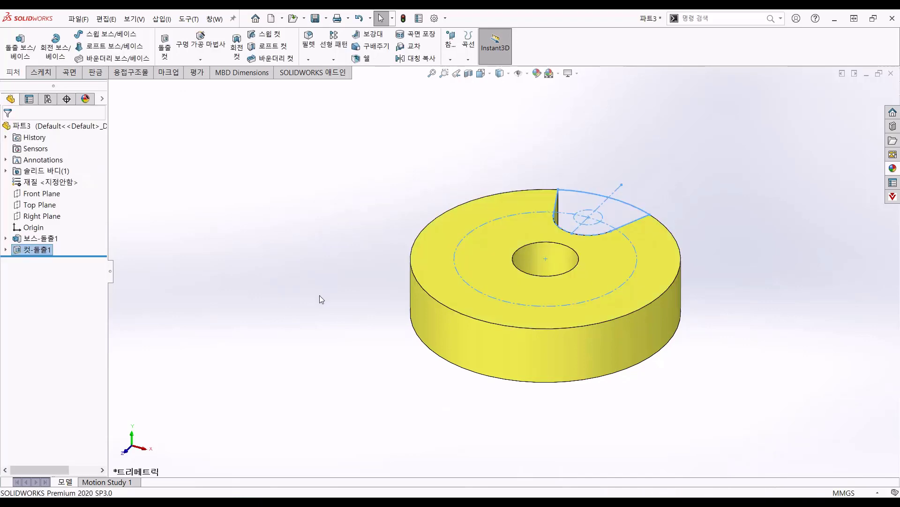
# Circular-pattern the notch cut about the disc's outer cylindrical face with 2 equally spaced instances over 360°.
pyautogui.moveTo(319, 294); pyautogui.dragTo(315, 414, button='middle')
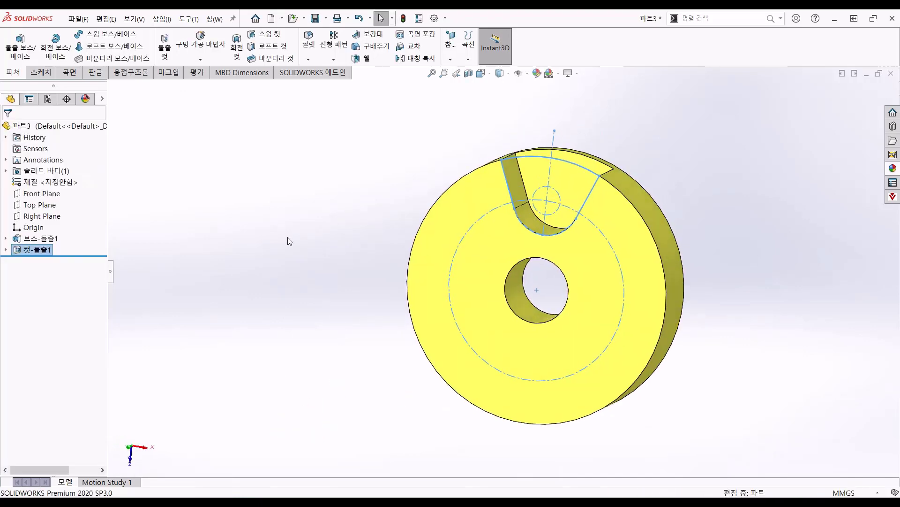
pyautogui.click(335, 58)
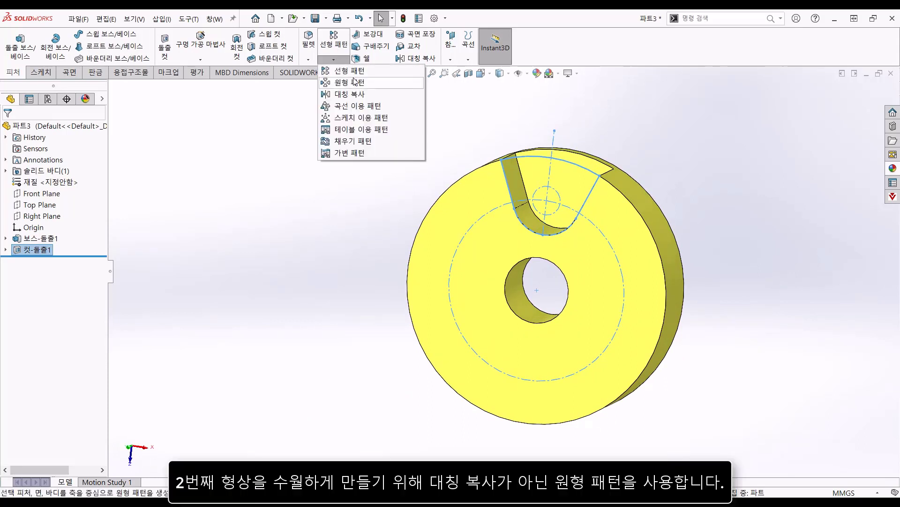
pyautogui.click(355, 85)
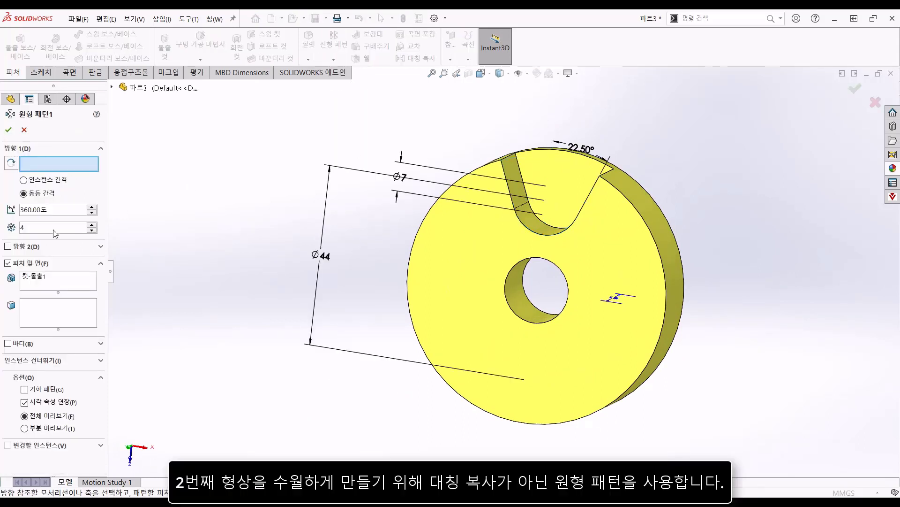
pyautogui.click(654, 227)
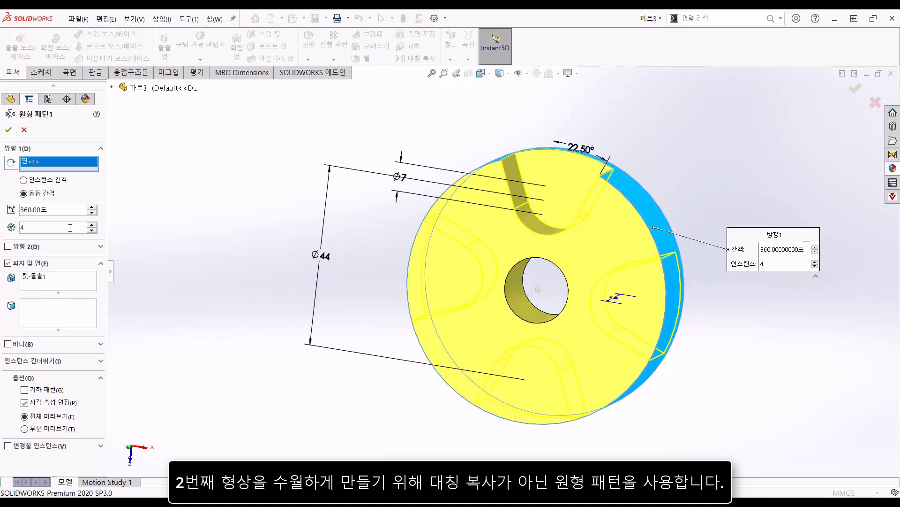
pyautogui.write('2')
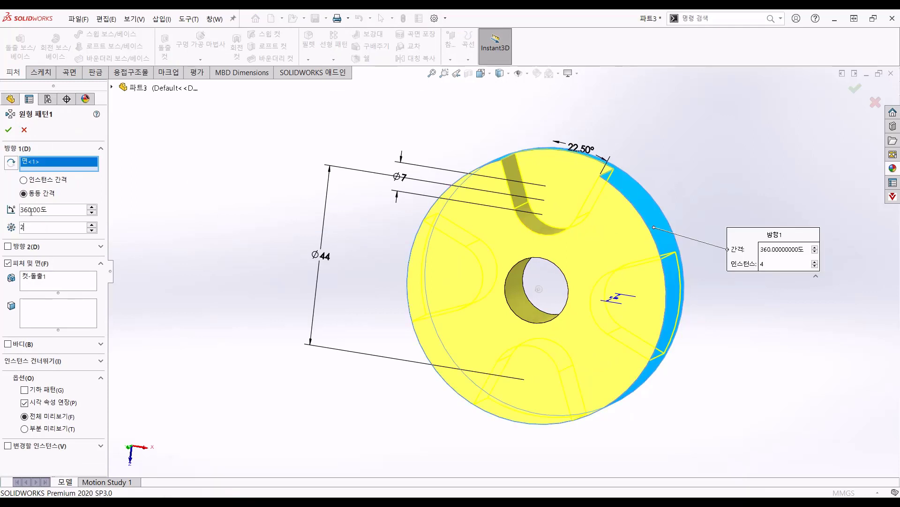
pyautogui.click(9, 130)
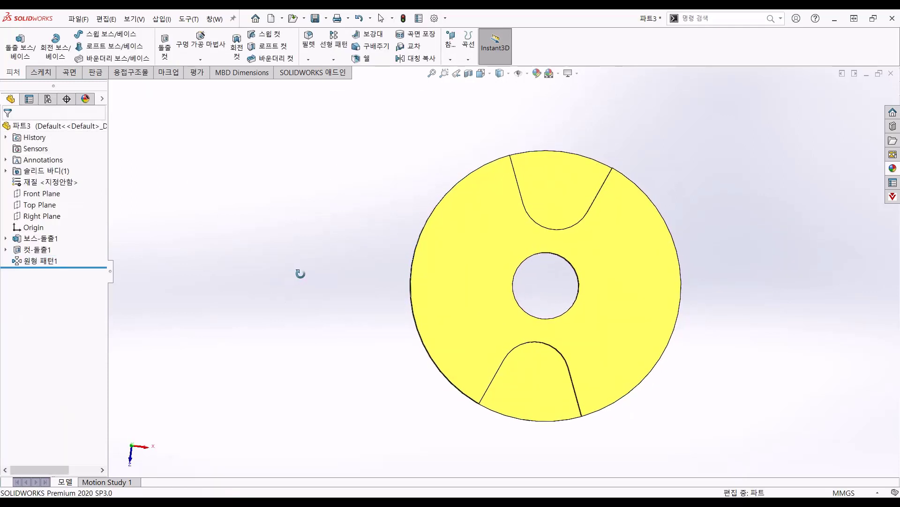
# Shell the disc to a 3 mm wall thickness, removing the flat face opposite the notches.
pyautogui.moveTo(300, 274); pyautogui.dragTo(140, 291, button='middle')
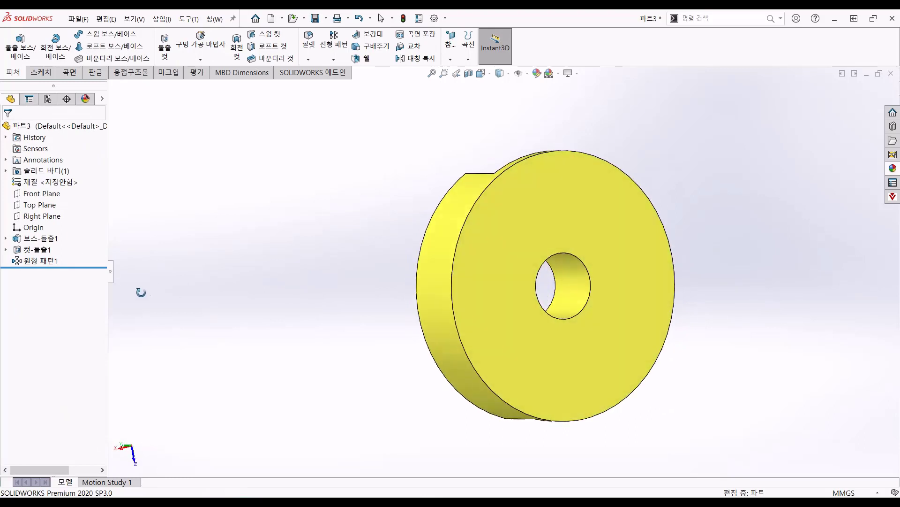
pyautogui.click(517, 270)
pyautogui.click(363, 58)
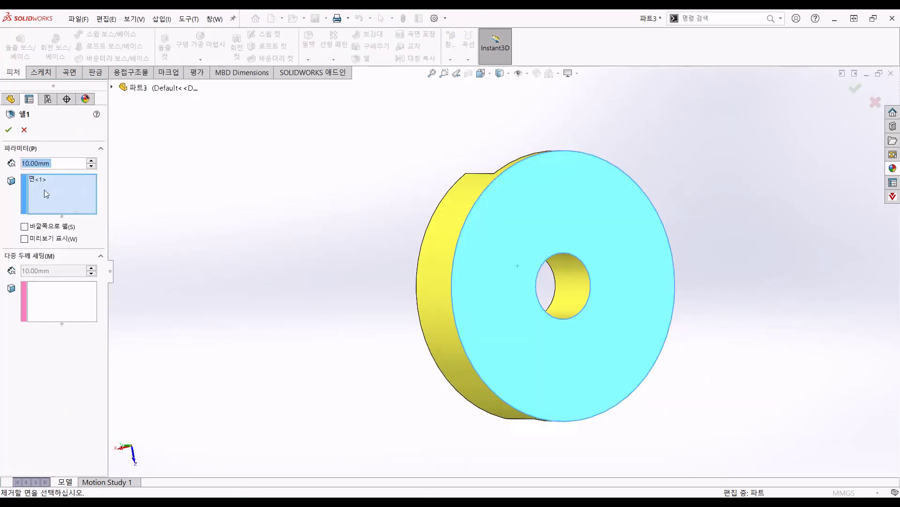
pyautogui.write('3')
pyautogui.rightClick(569, 268)
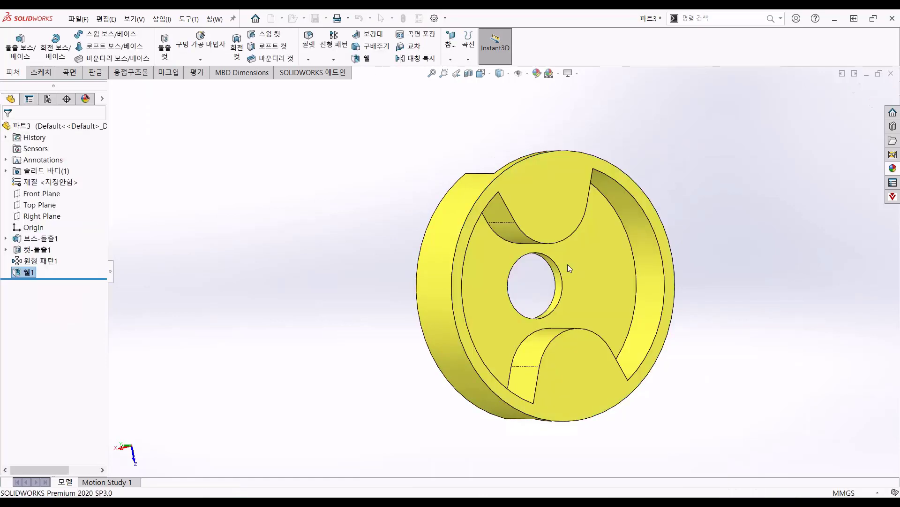
# Sketch a construction circle of about 24.2 mm radius on the Top Plane, centred on the origin.
pyautogui.moveTo(292, 345); pyautogui.dragTo(241, 336, button='middle')
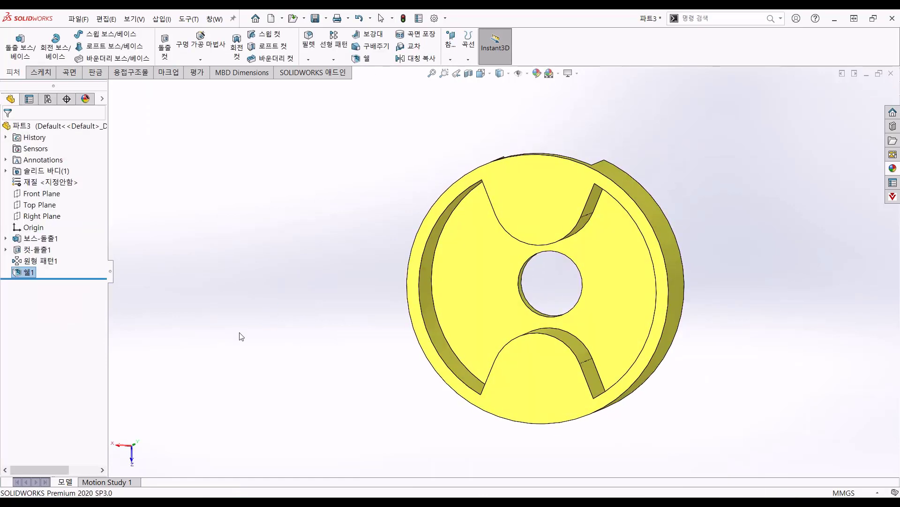
pyautogui.click(41, 204)
pyautogui.click(49, 191)
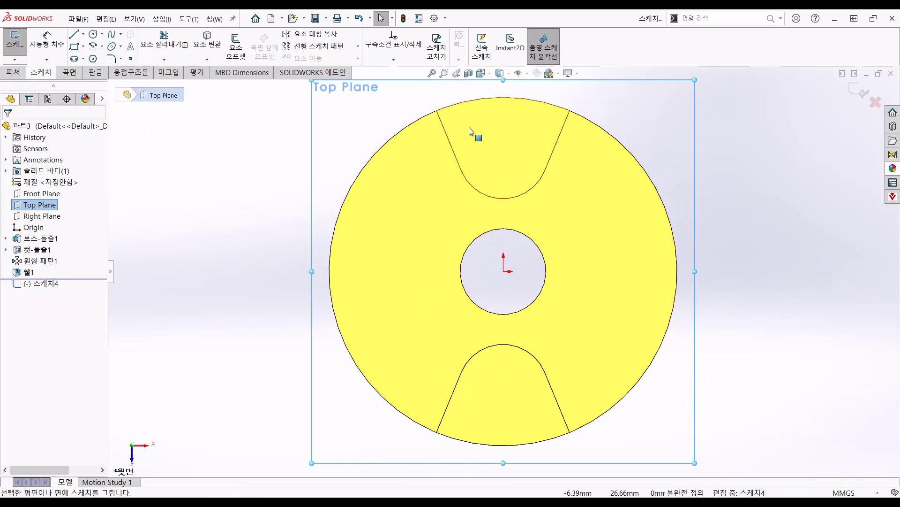
pyautogui.click(93, 34)
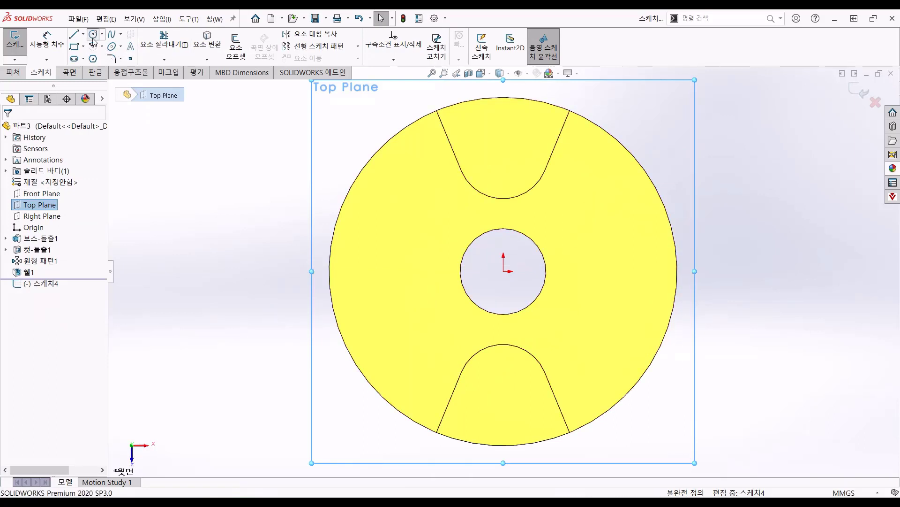
pyautogui.click(503, 271)
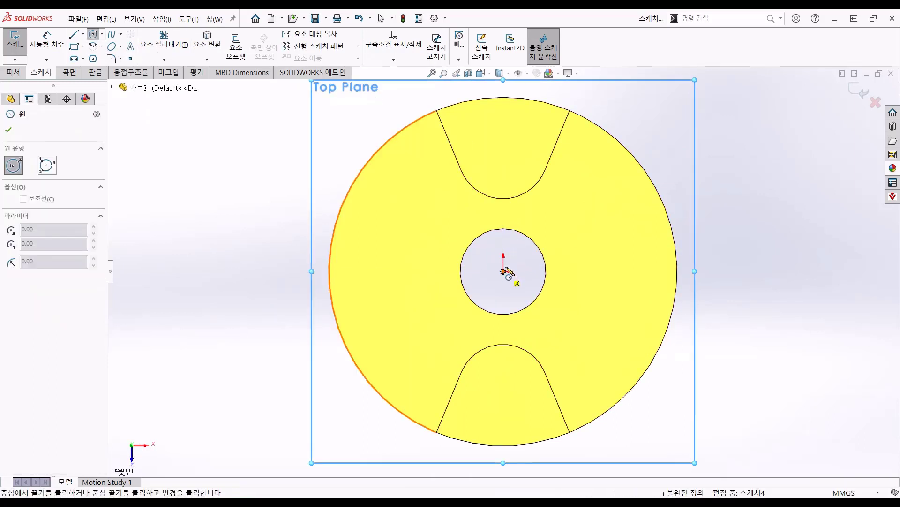
pyautogui.click(503, 141)
pyautogui.click(38, 318)
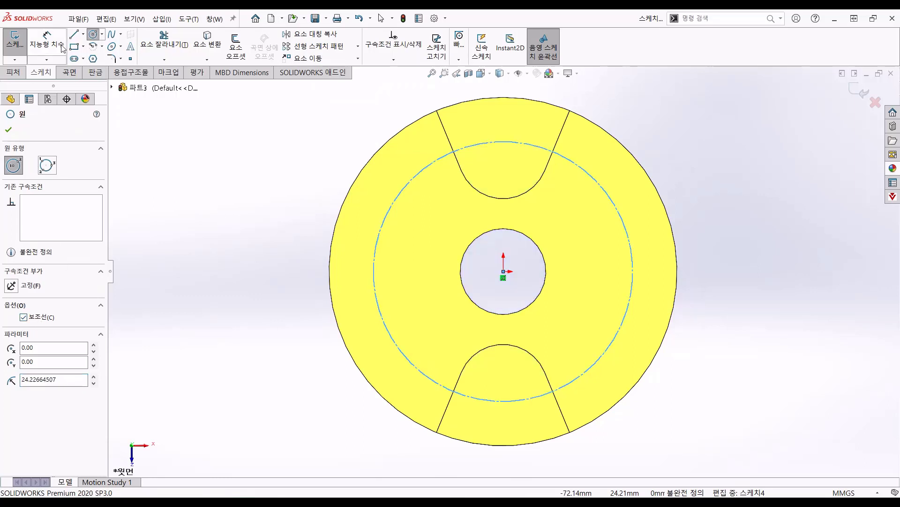
# Dimension the construction circle's diameter to 44 mm.
pyautogui.click(47, 42)
pyautogui.click(421, 170)
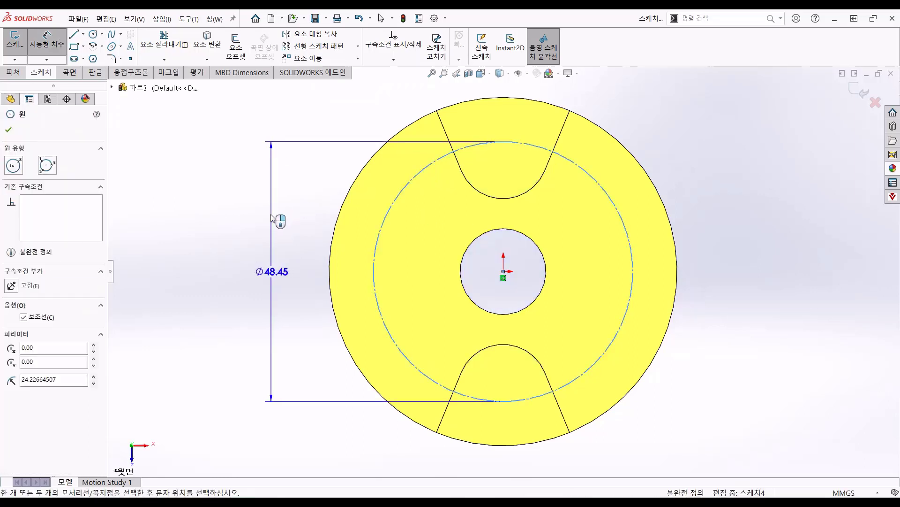
pyautogui.click(265, 221)
pyautogui.write('44')
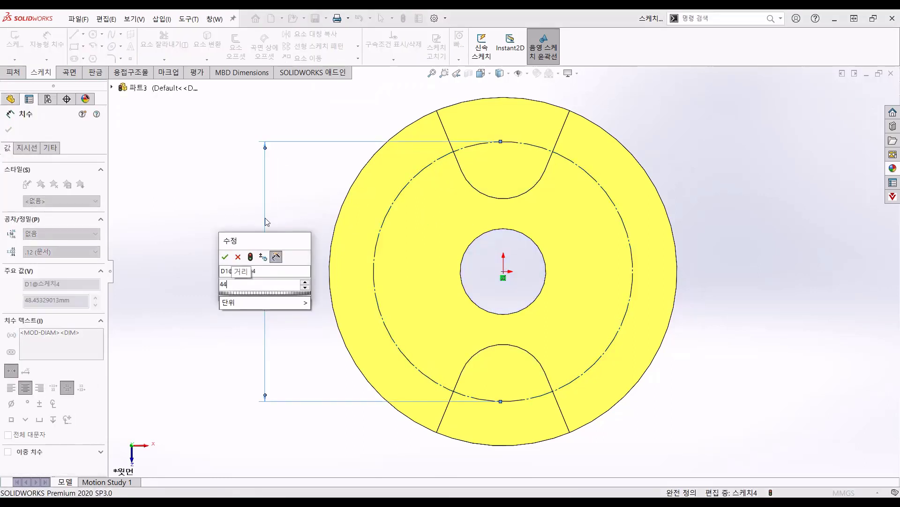
pyautogui.press('Return')
# Sketch a circle centred on the construction circle's top quadrant point and dimension its diameter to 7 mm.
pyautogui.click(93, 34)
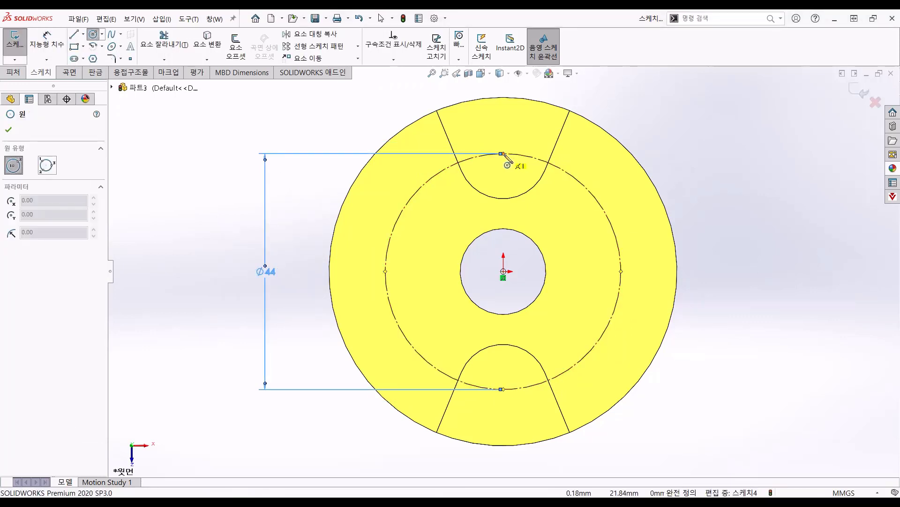
pyautogui.click(503, 153)
pyautogui.click(519, 141)
pyautogui.click(41, 40)
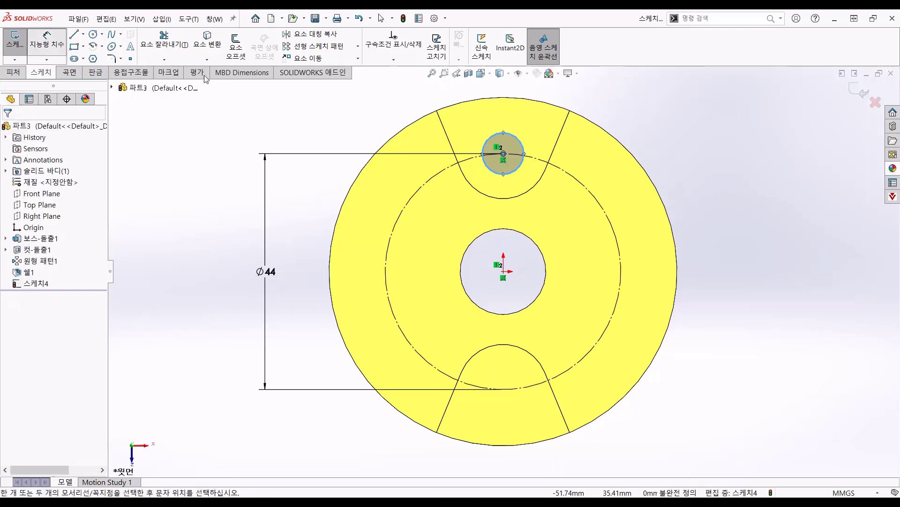
pyautogui.click(232, 151)
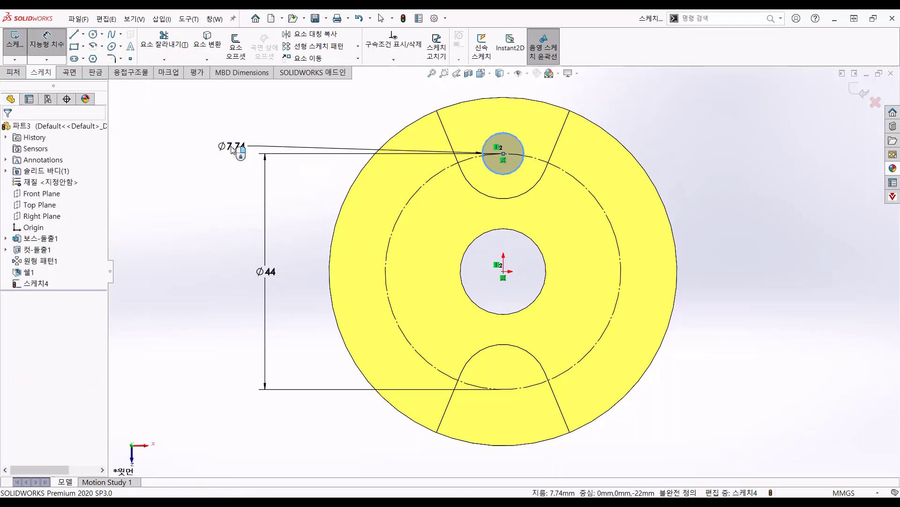
pyautogui.click(232, 151)
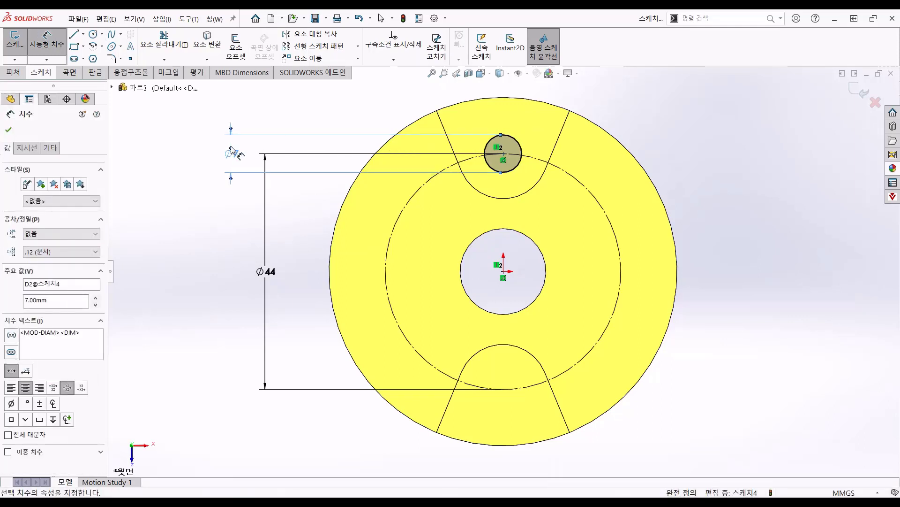
# Extrude-cut the 7 mm circle with the Through All - Both end condition.
pyautogui.click(17, 73)
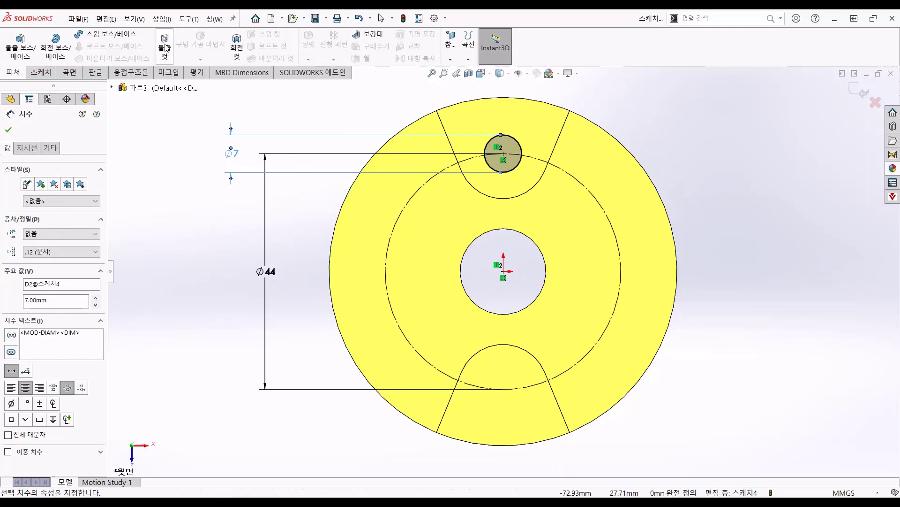
pyautogui.click(166, 47)
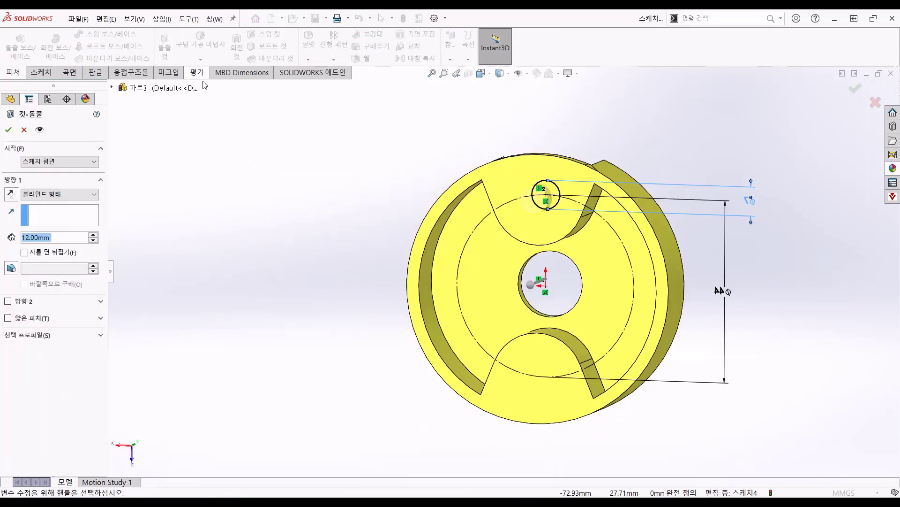
pyautogui.click(79, 194)
pyautogui.click(40, 217)
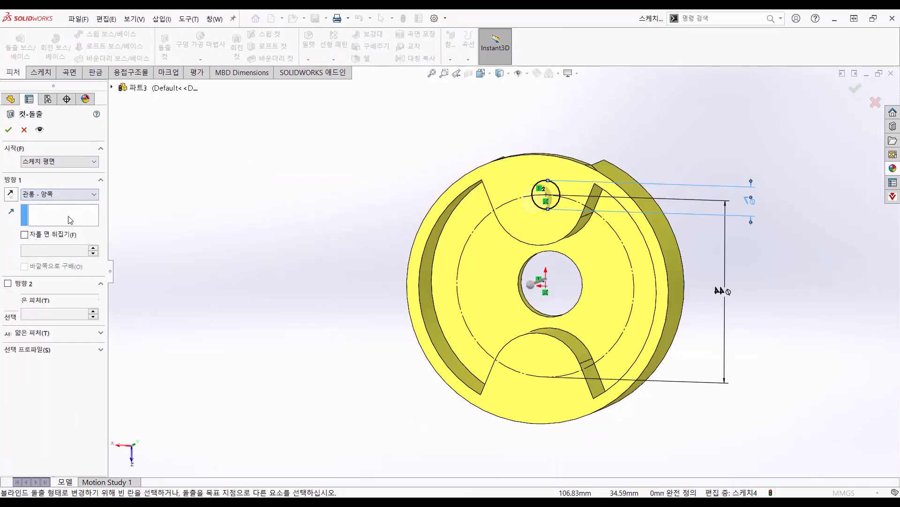
pyautogui.click(15, 133)
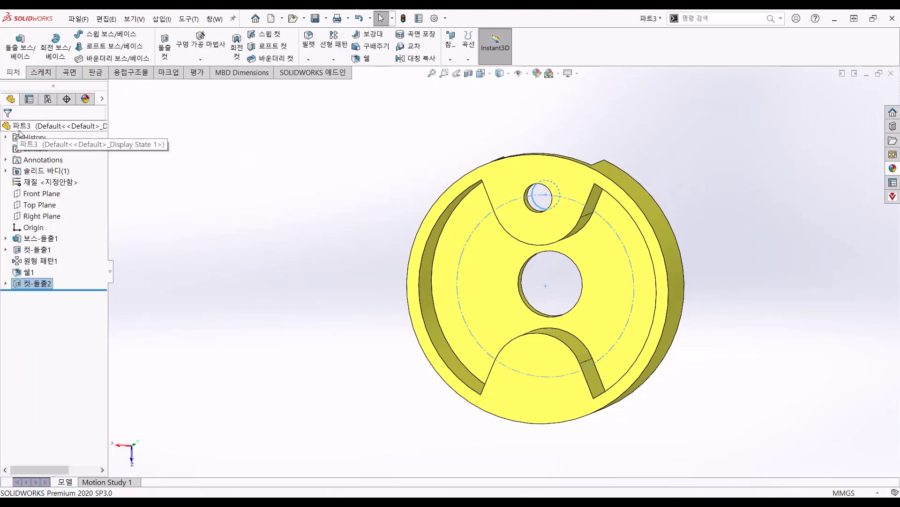
# Circular-pattern the 7 mm hole cut around the disc's outer edge with 4 equally spaced instances over 360°.
pyautogui.click(333, 59)
pyautogui.click(352, 88)
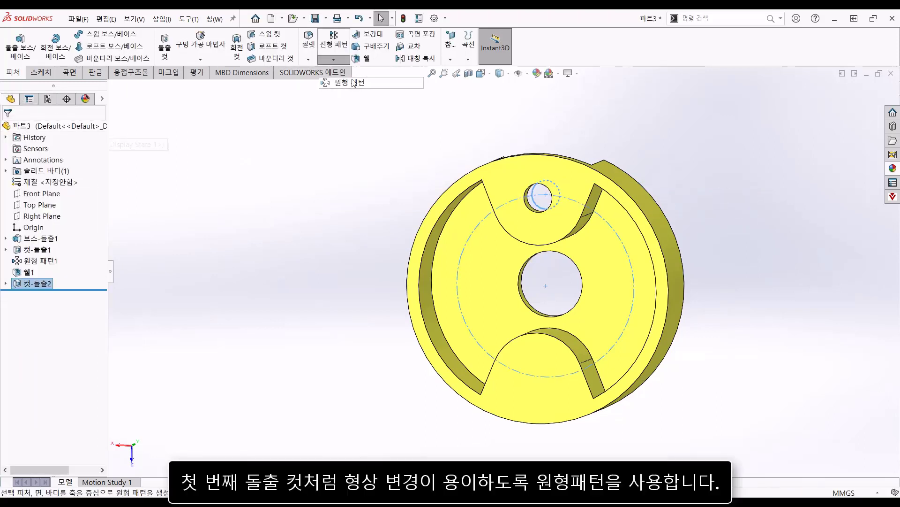
pyautogui.click(639, 205)
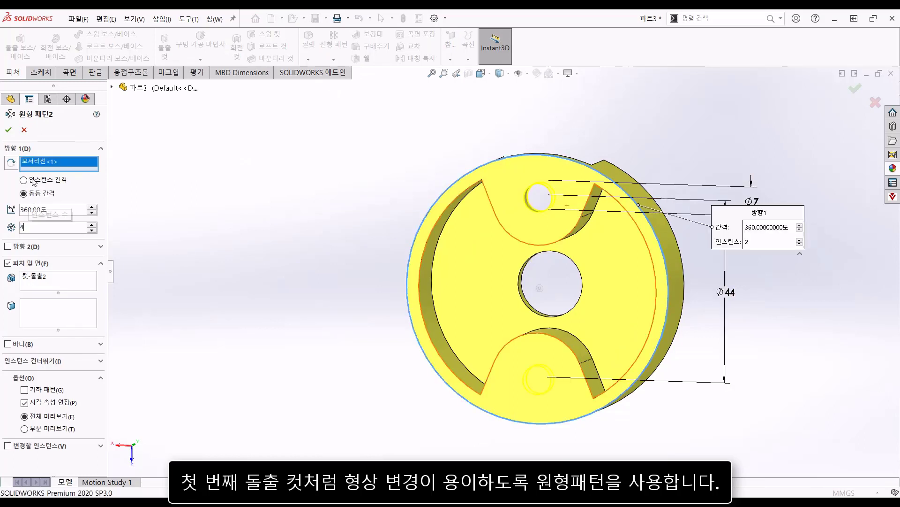
pyautogui.press('Return')
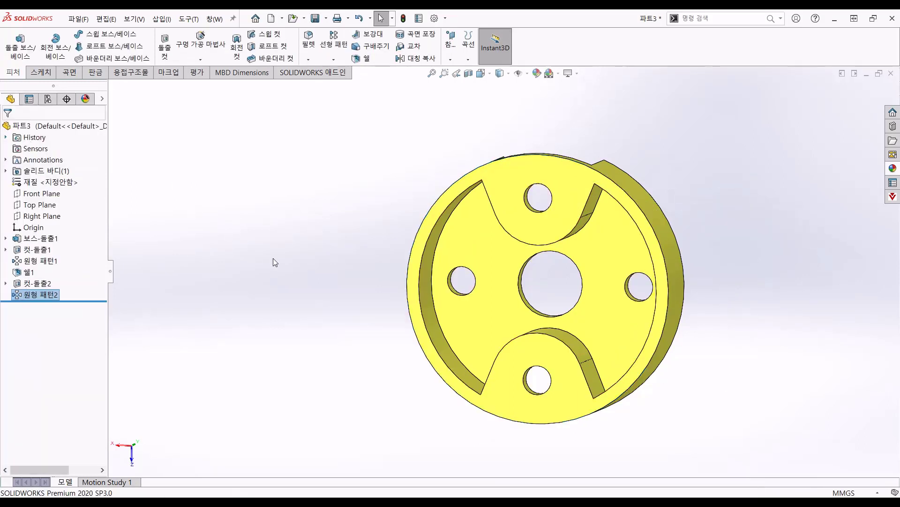
# Fillet all concave edges inside the shelled pocket with a 2 mm radius, extending the selection from one notch-wall edge.
pyautogui.click(306, 270)
pyautogui.moveTo(308, 266); pyautogui.dragTo(159, 384, button='middle')
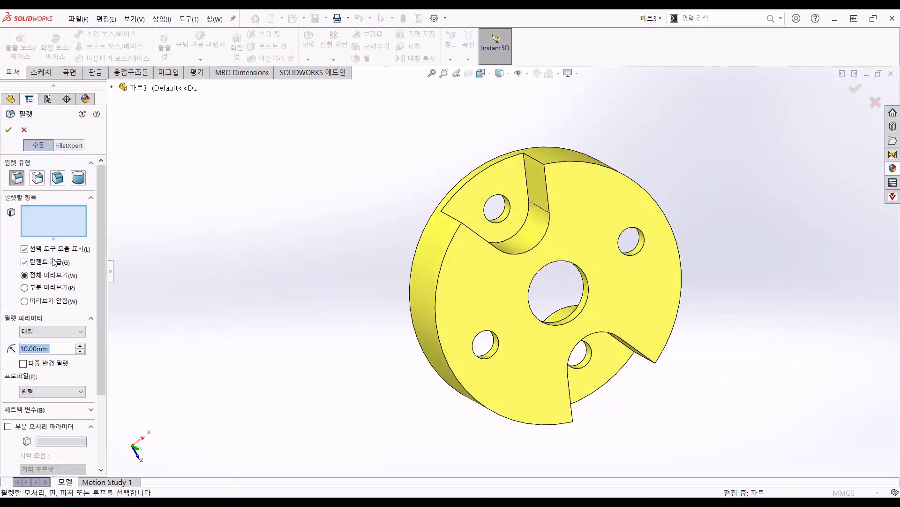
pyautogui.write('2')
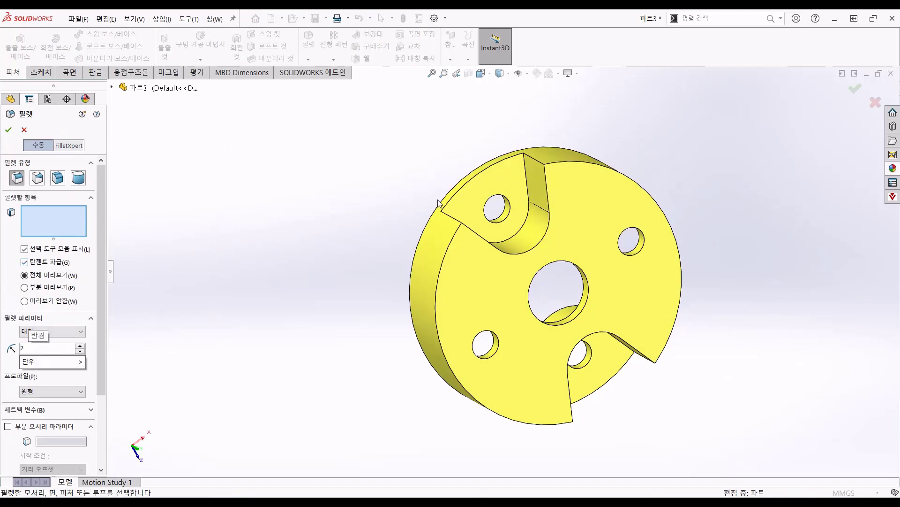
pyautogui.click(527, 185)
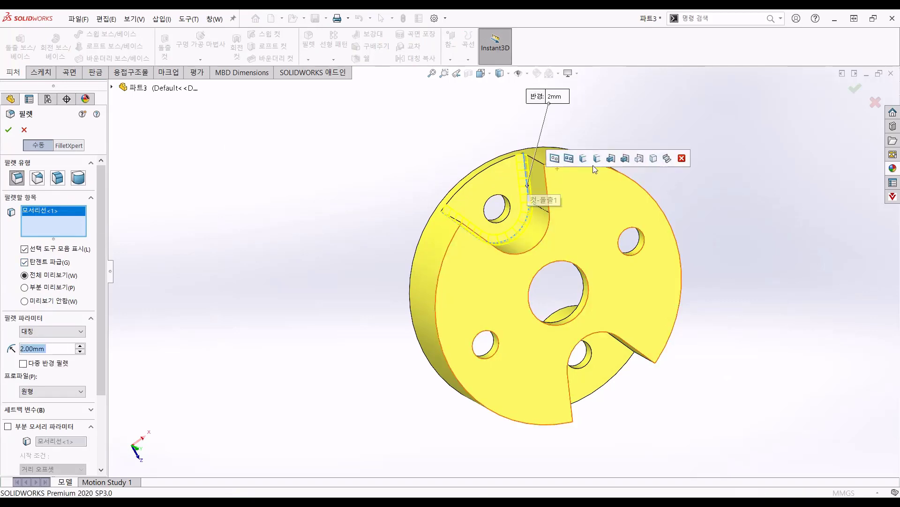
pyautogui.click(667, 158)
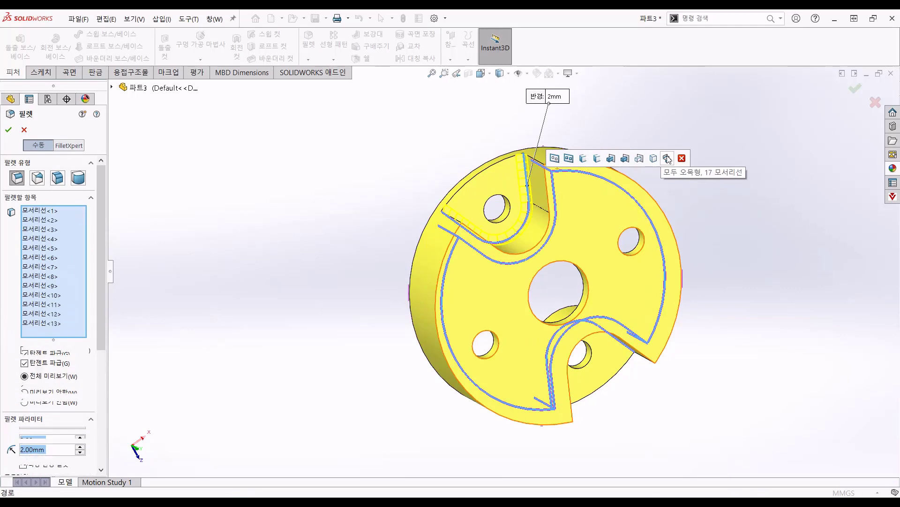
pyautogui.moveTo(671, 164); pyautogui.dragTo(457, 214, button='middle')
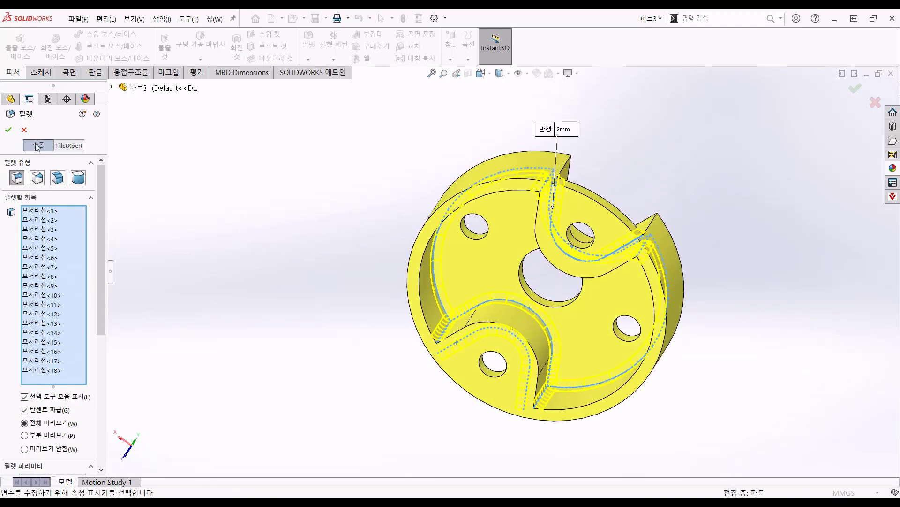
pyautogui.click(8, 132)
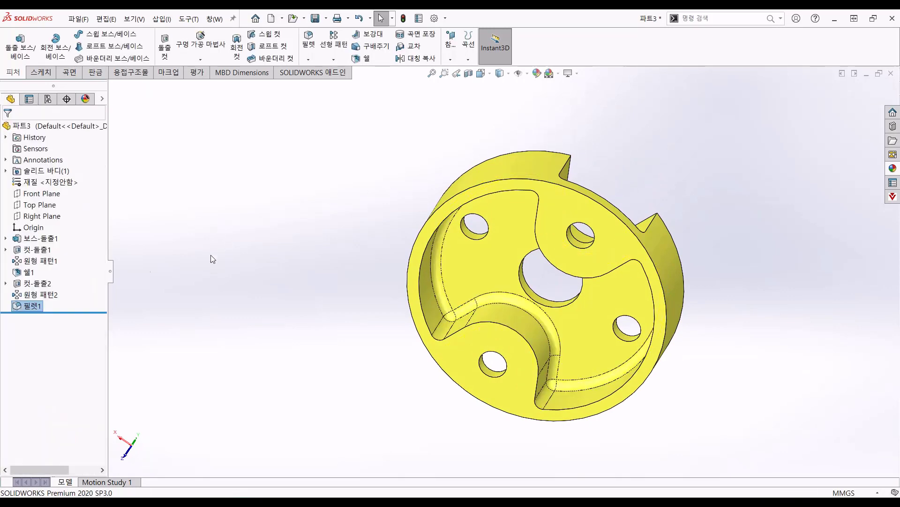
# Apply an orange colour to the fillet feature.
pyautogui.rightClick(32, 307)
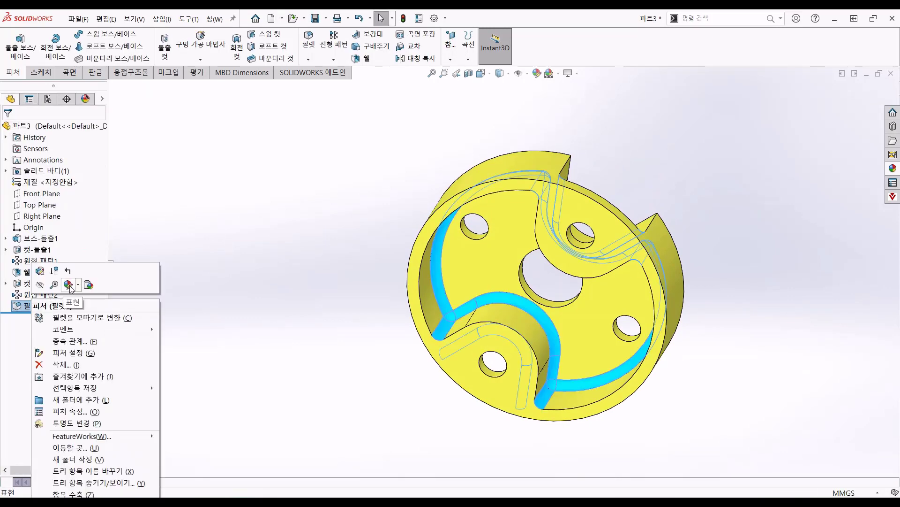
pyautogui.click(72, 287)
pyautogui.click(75, 306)
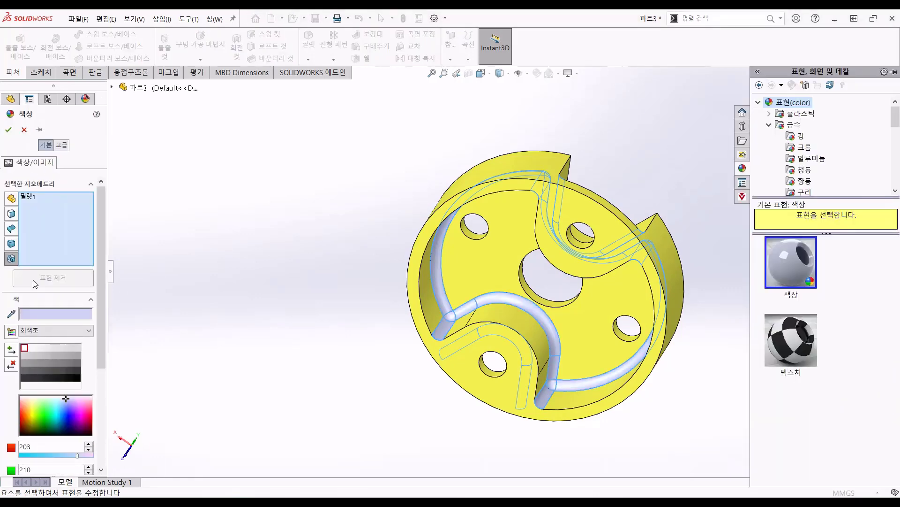
pyautogui.click(26, 412)
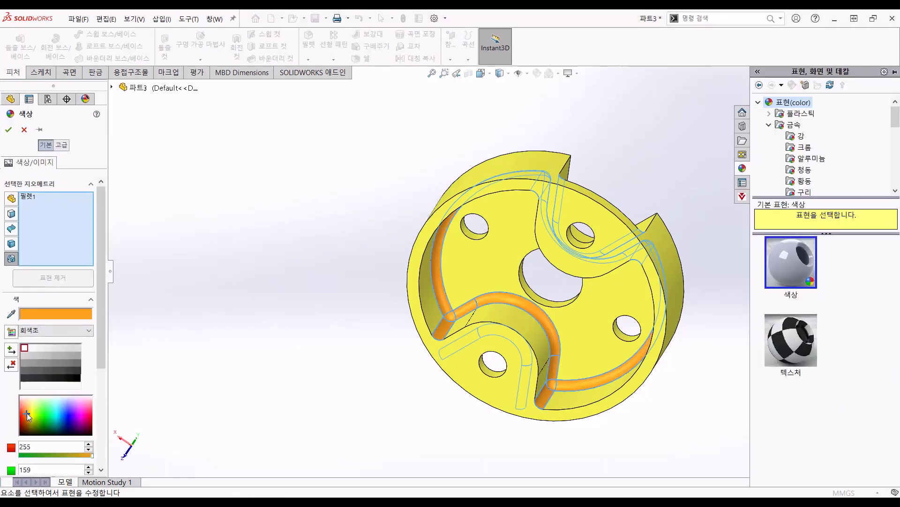
pyautogui.click(8, 131)
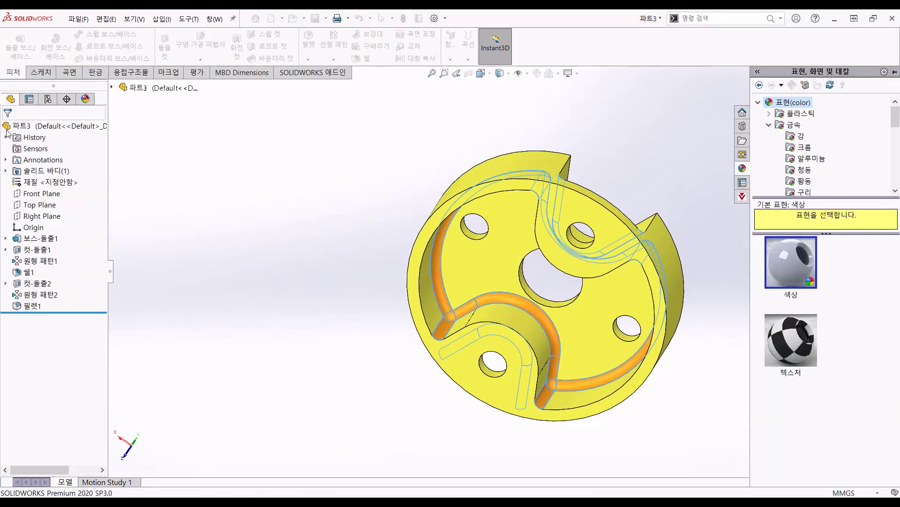
# Assign the plain carbon steel material (보통 탄소강) to the part.
pyautogui.rightClick(44, 182)
pyautogui.click(72, 188)
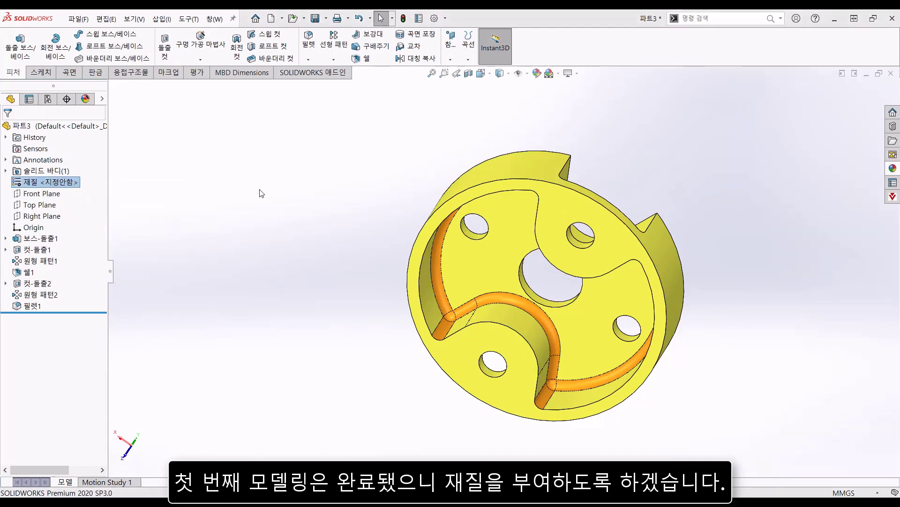
pyautogui.click(255, 274)
pyautogui.scroll(-3, 313, 300)
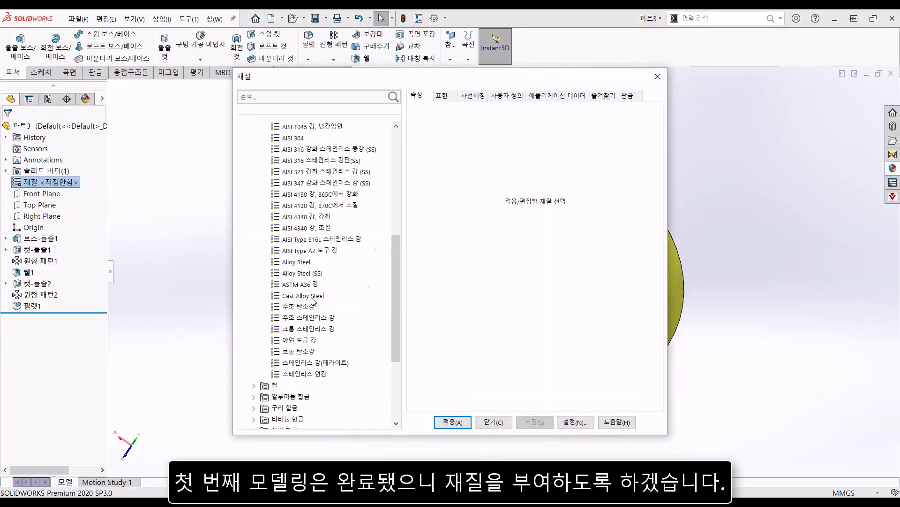
pyautogui.click(291, 351)
pyautogui.click(468, 425)
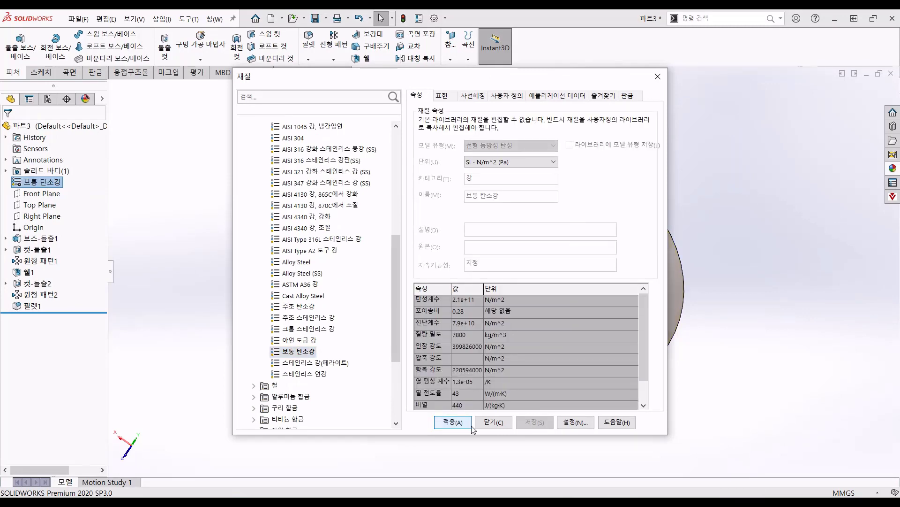
pyautogui.click(492, 422)
pyautogui.moveTo(374, 348); pyautogui.dragTo(294, 171, button='middle')
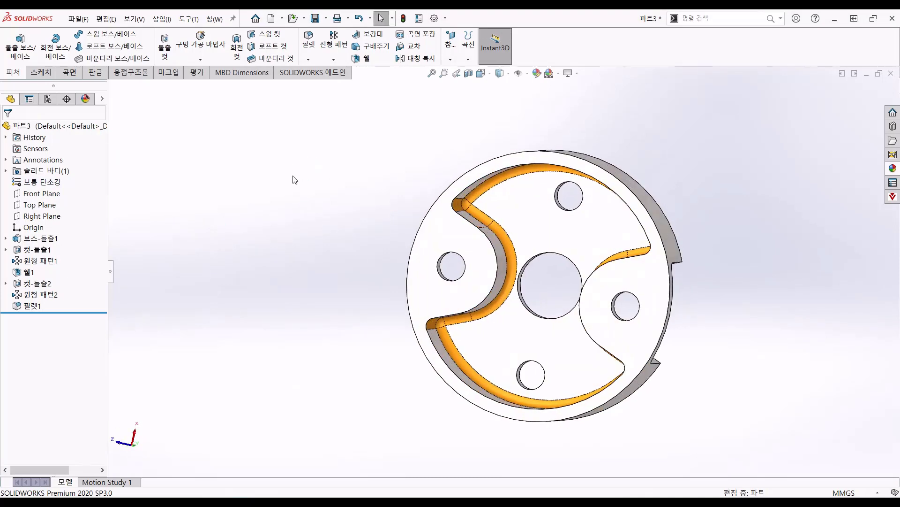
# Roll the feature history back to before the fillet and set the notch circular pattern to 3 instances.
pyautogui.moveTo(59, 312); pyautogui.dragTo(60, 297)
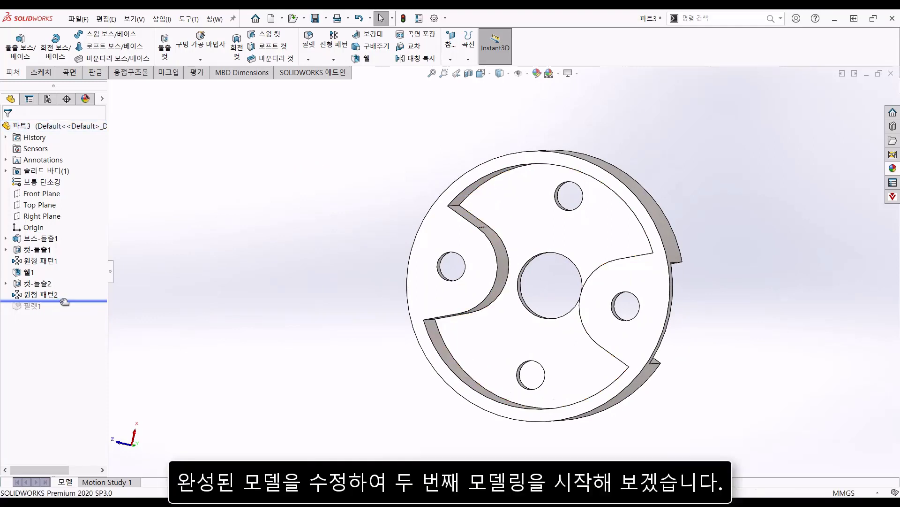
pyautogui.click(43, 260)
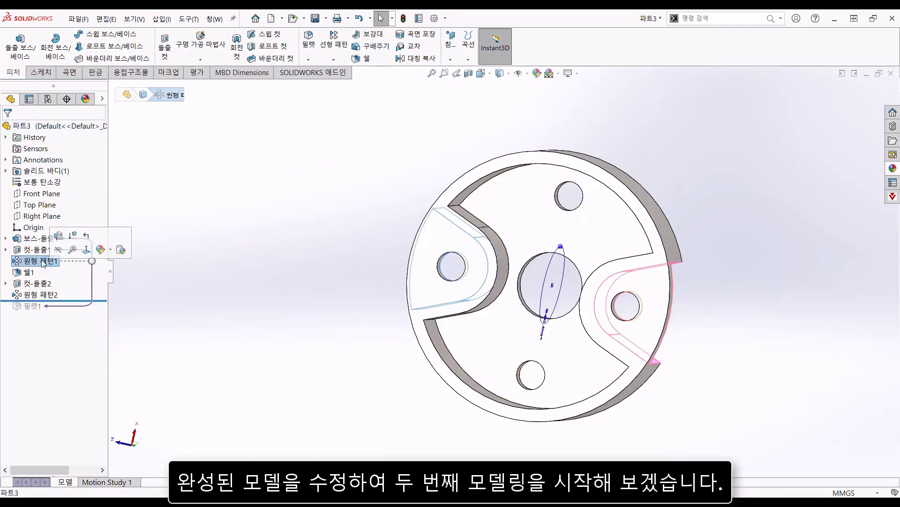
pyautogui.click(552, 287)
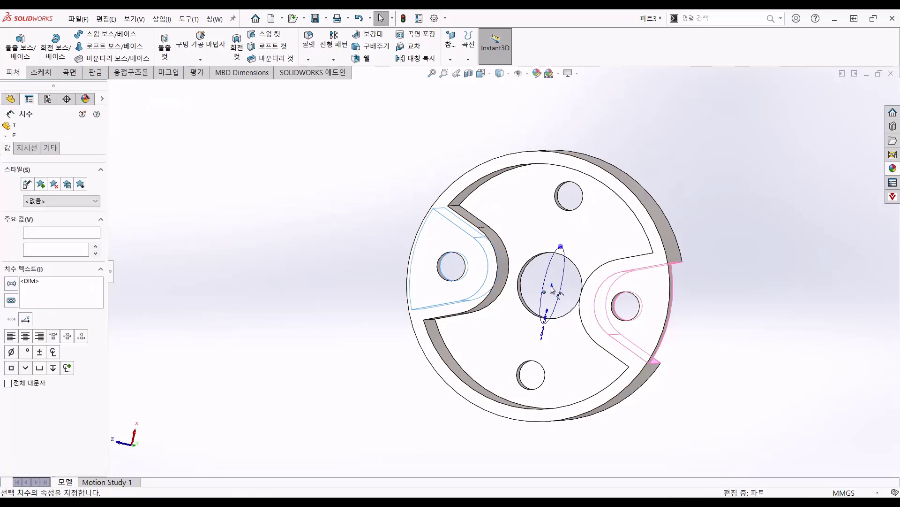
pyautogui.doubleClick(552, 289)
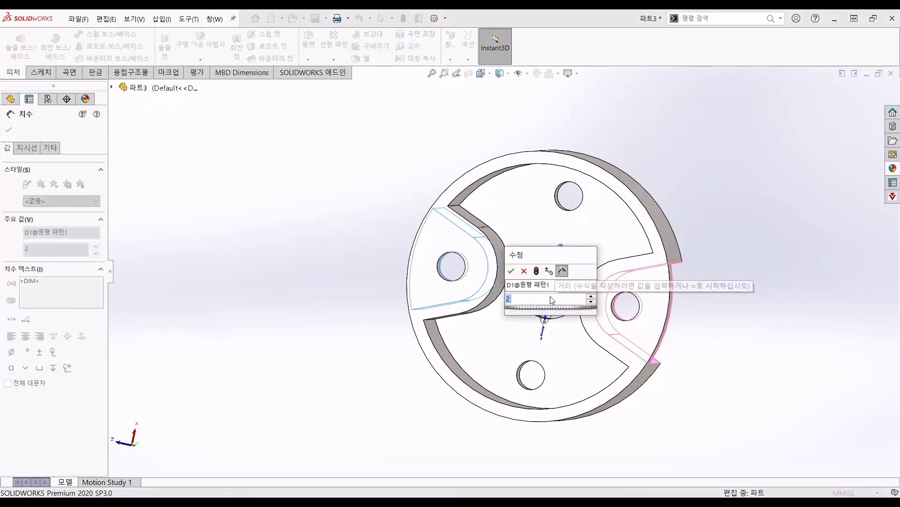
pyautogui.press('Return')
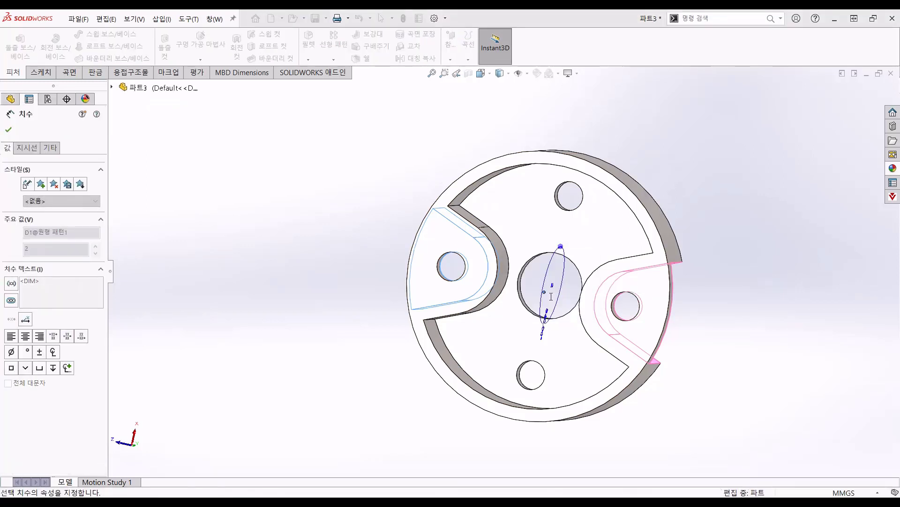
pyautogui.click(9, 130)
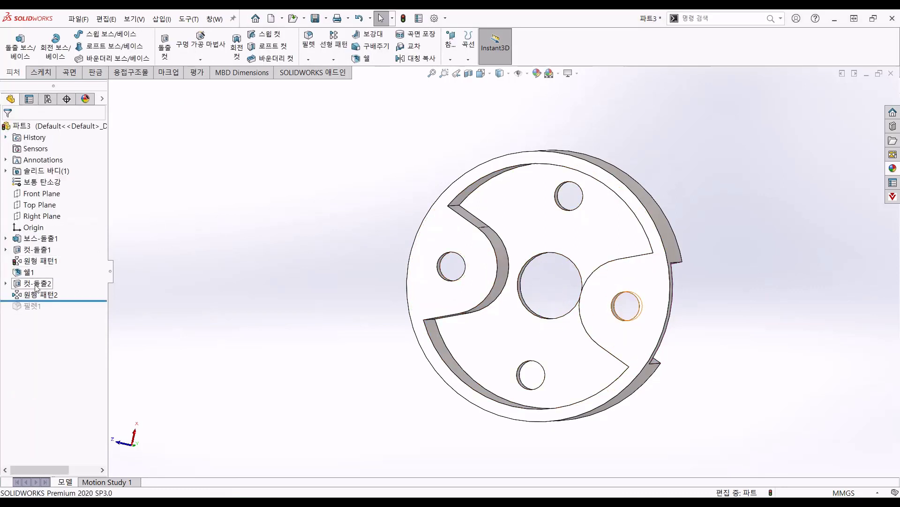
# Set the hole circular pattern to 6 instances.
pyautogui.moveTo(39, 295)
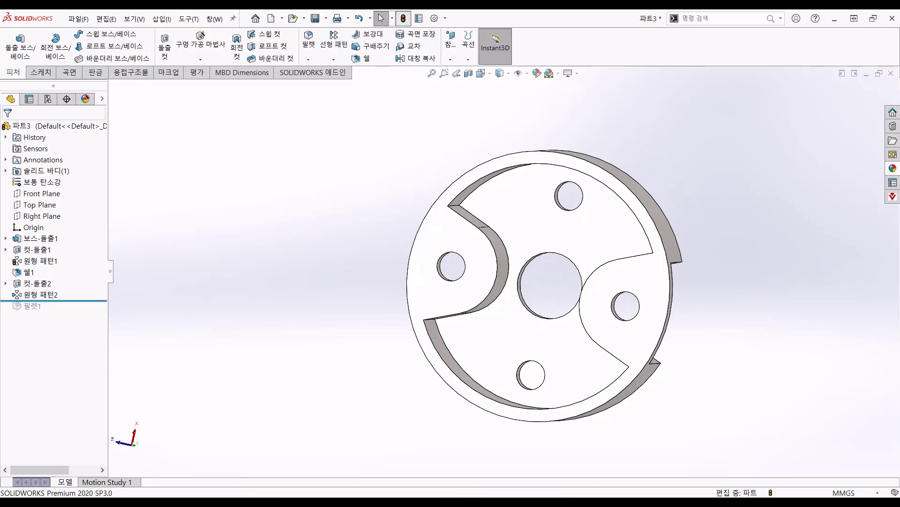
pyautogui.click(41, 295)
pyautogui.doubleClick(547, 283)
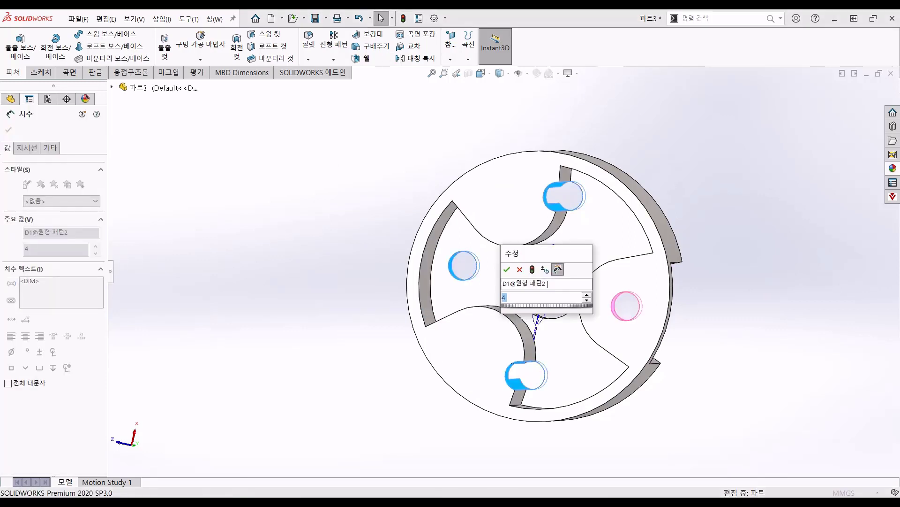
pyautogui.press('Return')
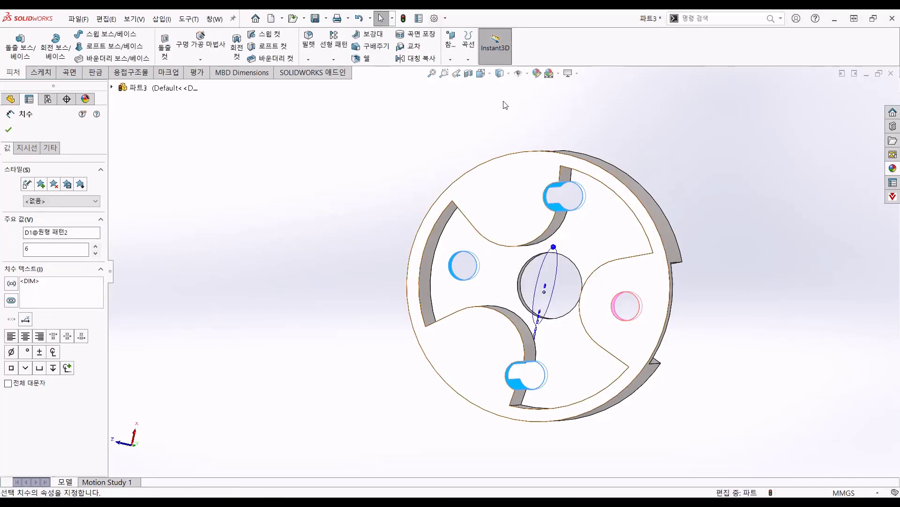
pyautogui.click(368, 166)
pyautogui.moveTo(367, 176); pyautogui.dragTo(366, 216, button='middle')
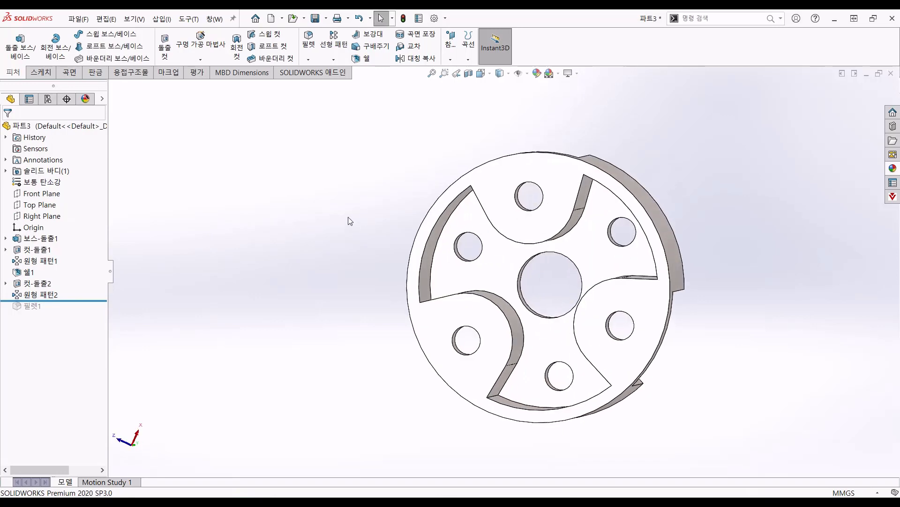
# Edit the shell to take the central hole's cylindrical face out of the removed faces, leaving a wall around the hole.
pyautogui.click(29, 272)
pyautogui.click(29, 240)
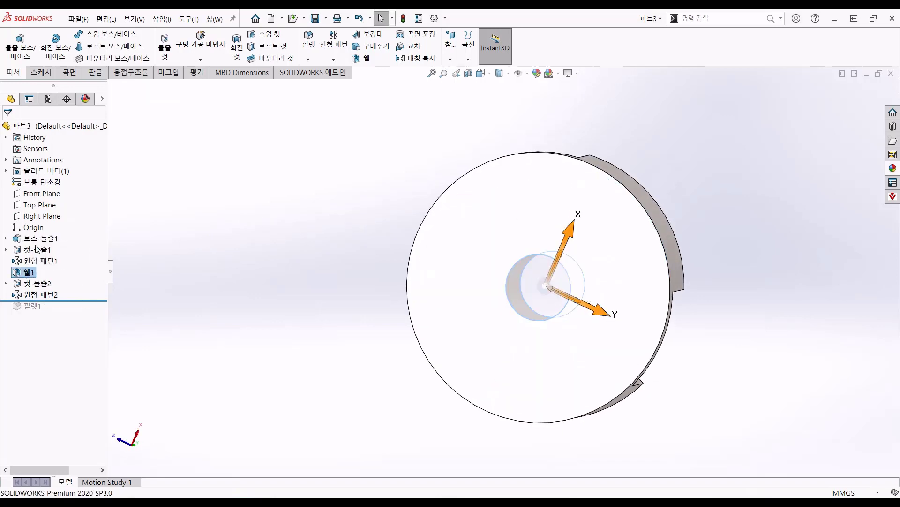
pyautogui.click(517, 273)
pyautogui.rightClick(517, 273)
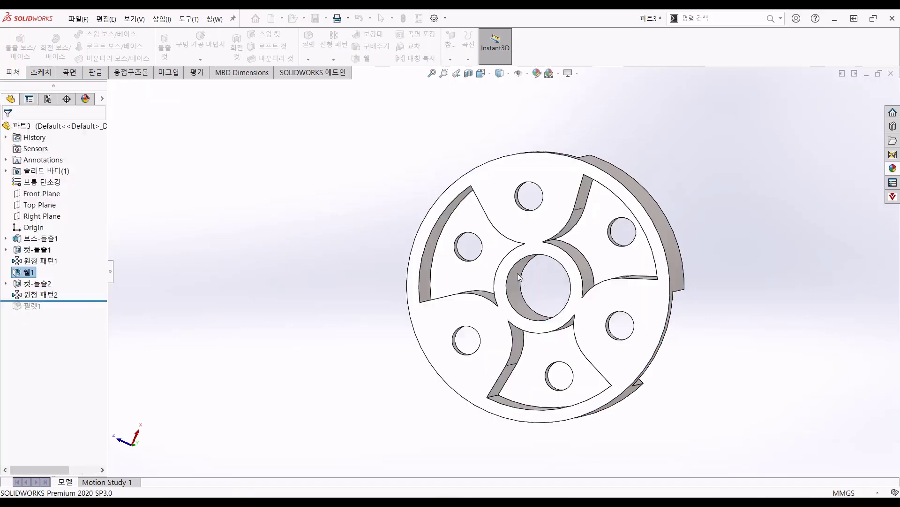
pyautogui.click(330, 238)
# Remove the six curved wall faces of the three pockets around the hub using Delete Face with the Delete and Patch option.
pyautogui.press('Right')
pyautogui.press('Right')
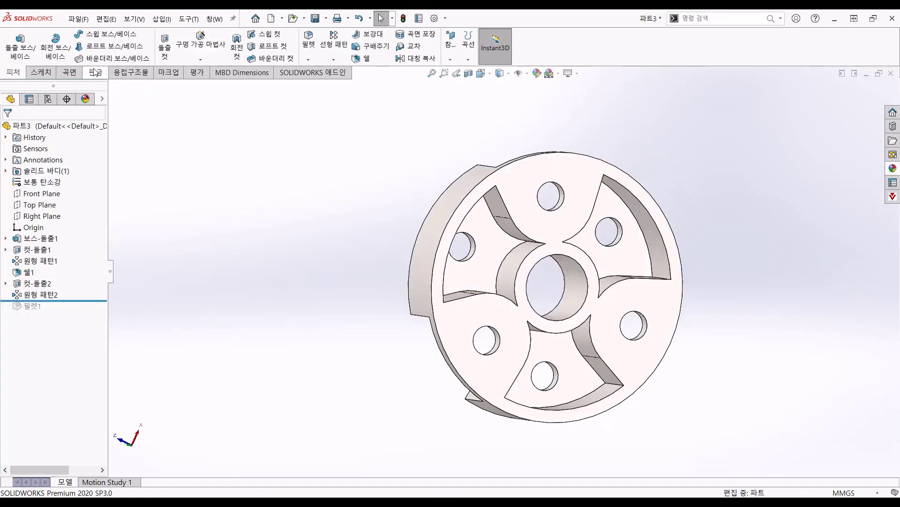
pyautogui.click(81, 75)
pyautogui.click(276, 35)
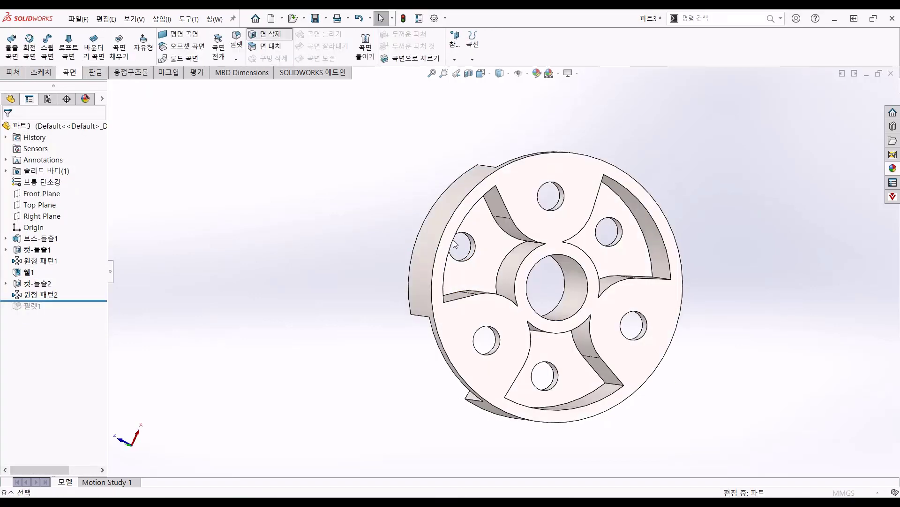
pyautogui.click(515, 229)
pyautogui.click(482, 297)
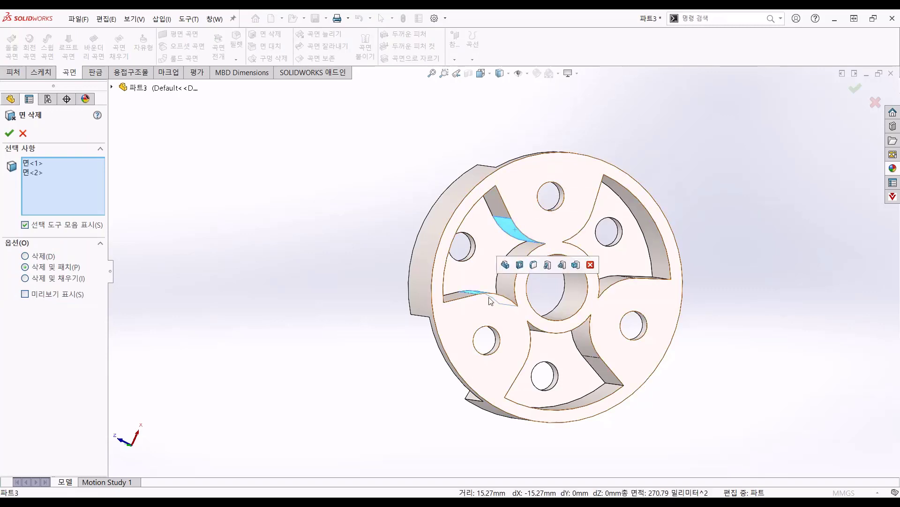
pyautogui.click(586, 337)
pyautogui.click(609, 278)
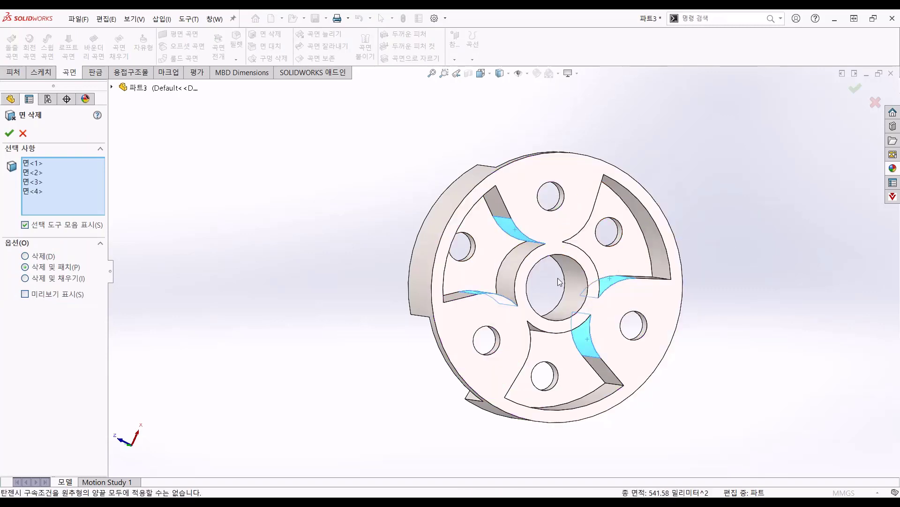
pyautogui.moveTo(647, 259); pyautogui.dragTo(553, 229, button='middle')
pyautogui.click(553, 228)
pyautogui.click(526, 348)
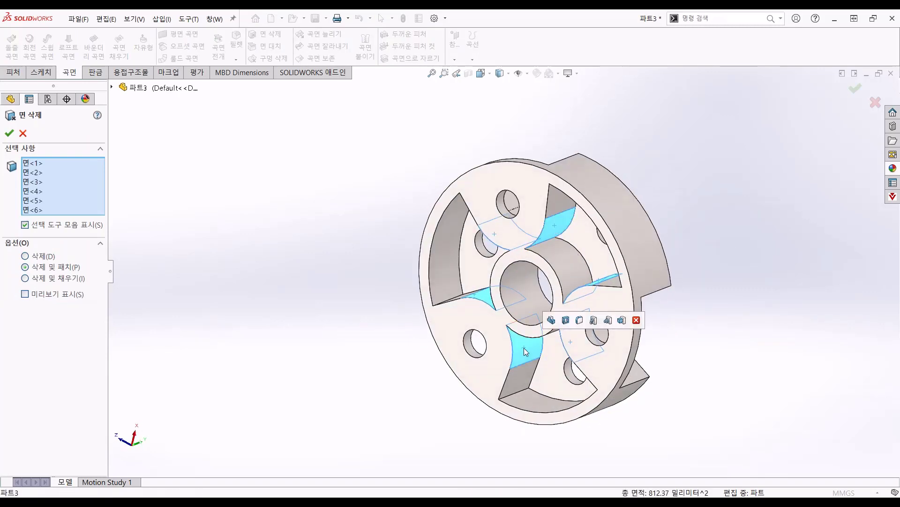
pyautogui.click(9, 132)
# Roll the feature history forward past the fillet.
pyautogui.moveTo(391, 265); pyautogui.dragTo(143, 280, button='middle')
pyautogui.moveTo(70, 312); pyautogui.dragTo(66, 323)
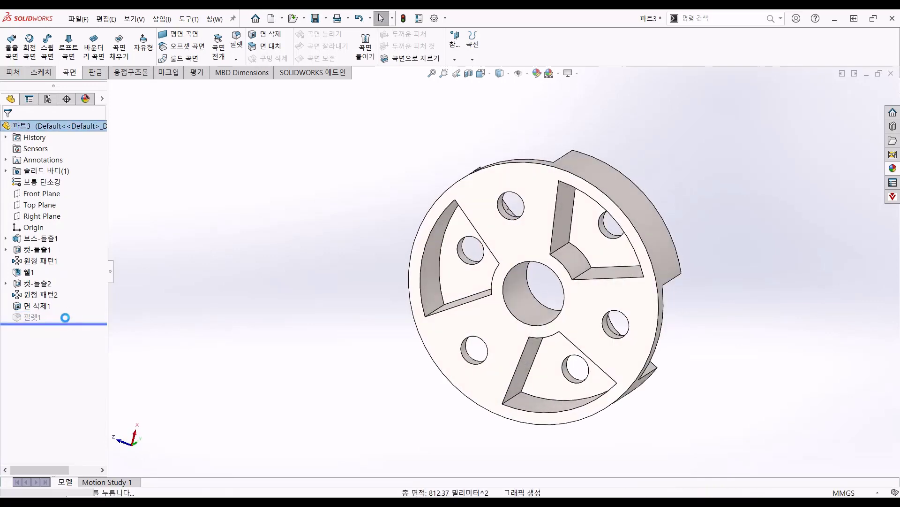
# Edit the fillet feature and clear all of its selected edges, including the missing reference.
pyautogui.click(37, 318)
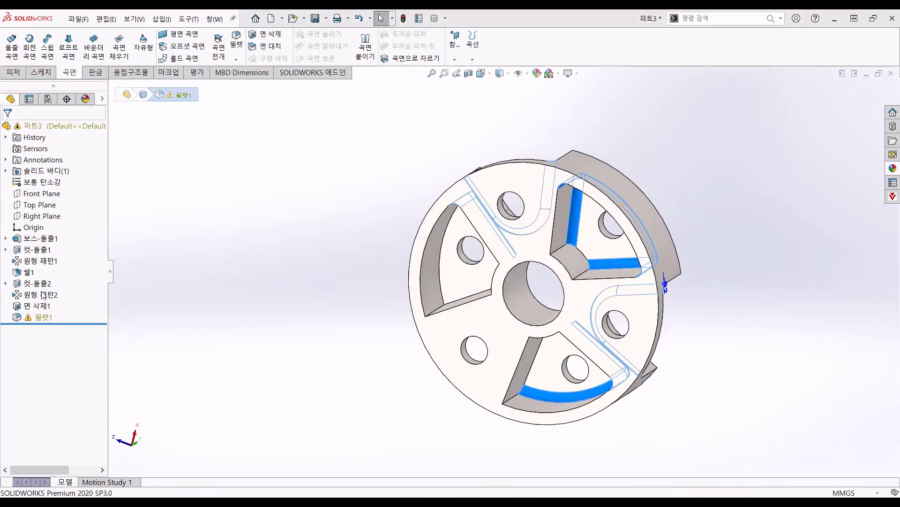
pyautogui.rightClick(49, 204)
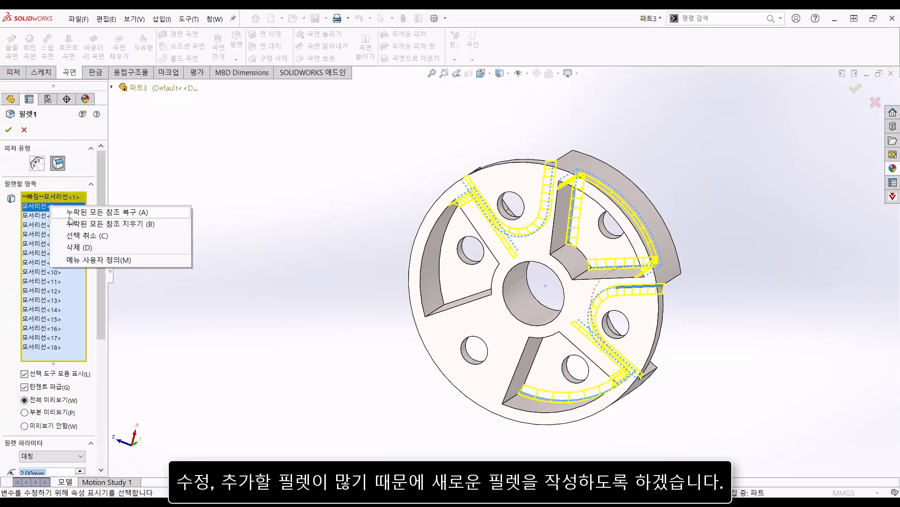
pyautogui.click(87, 236)
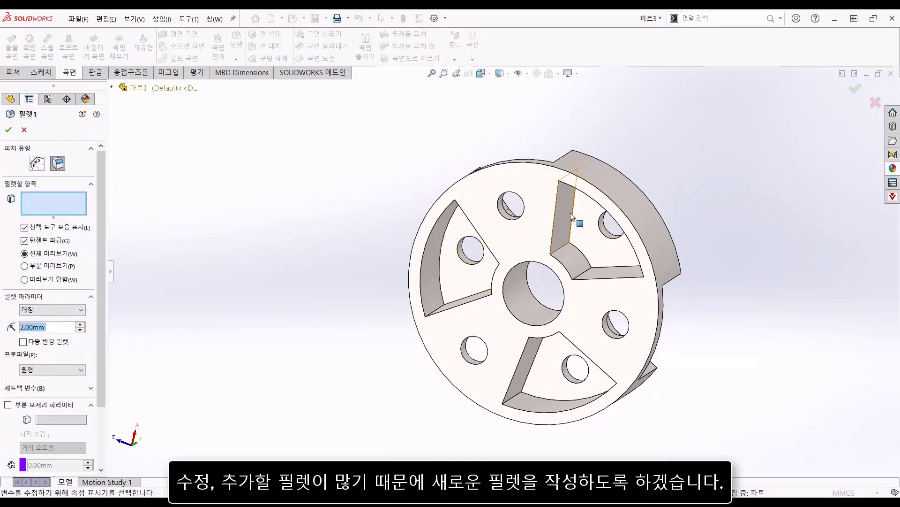
# Fillet a notch's inner floor edge together with all related inner edges of the notches and pockets, using the 2 mm radius, and apply the edit.
pyautogui.moveTo(576, 215); pyautogui.dragTo(492, 450, button='middle')
pyautogui.click(448, 253)
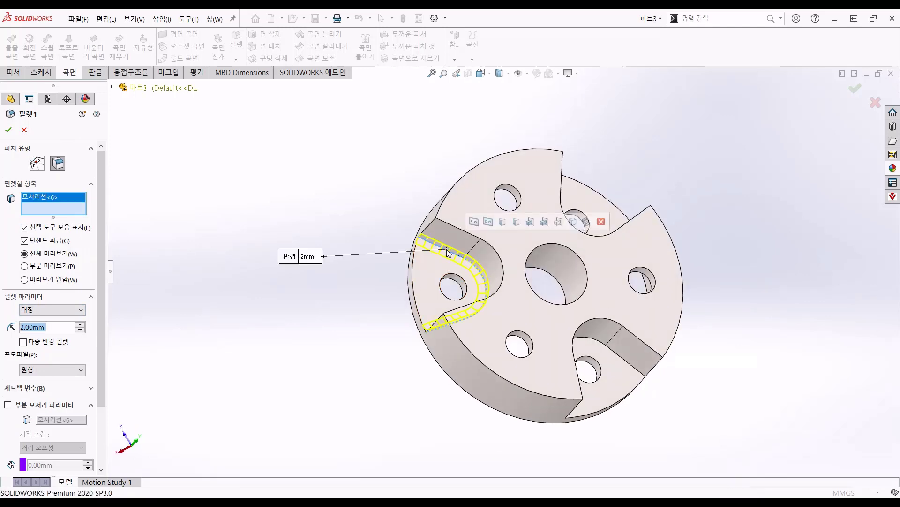
pyautogui.click(586, 221)
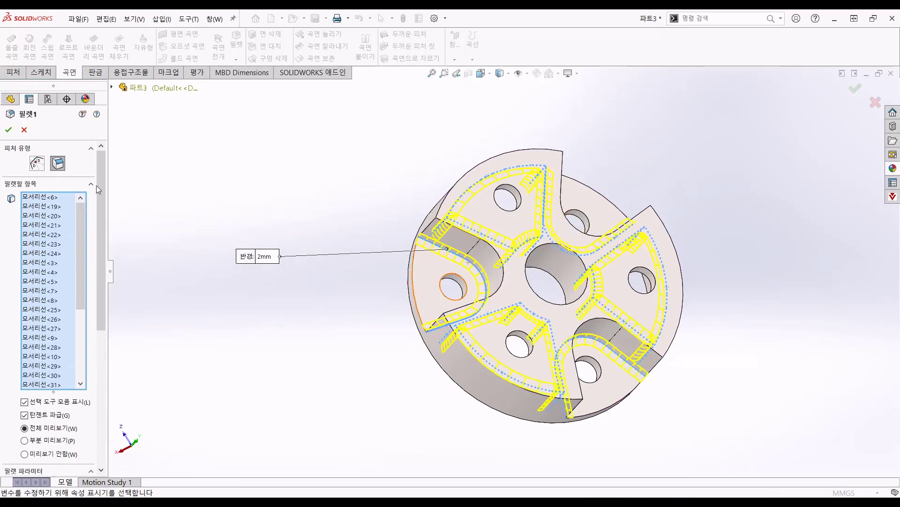
pyautogui.click(6, 131)
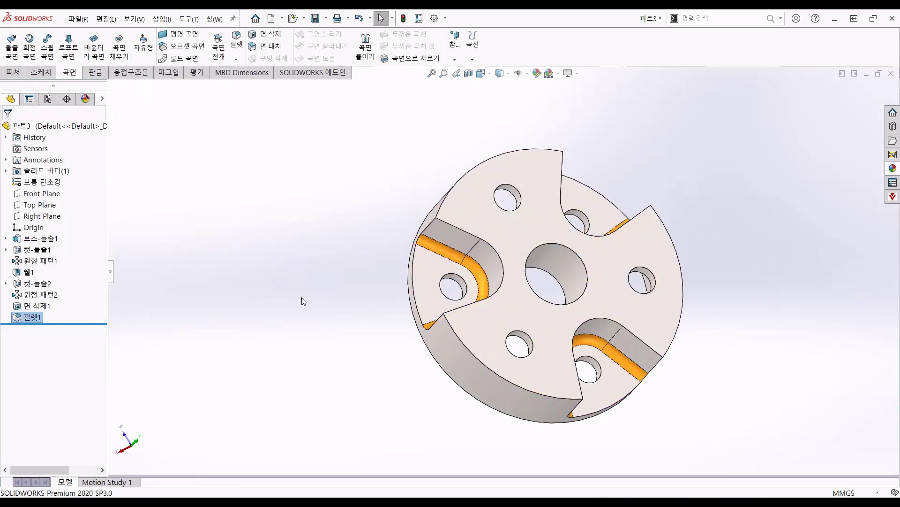
pyautogui.moveTo(302, 300); pyautogui.dragTo(428, 156, button='middle')
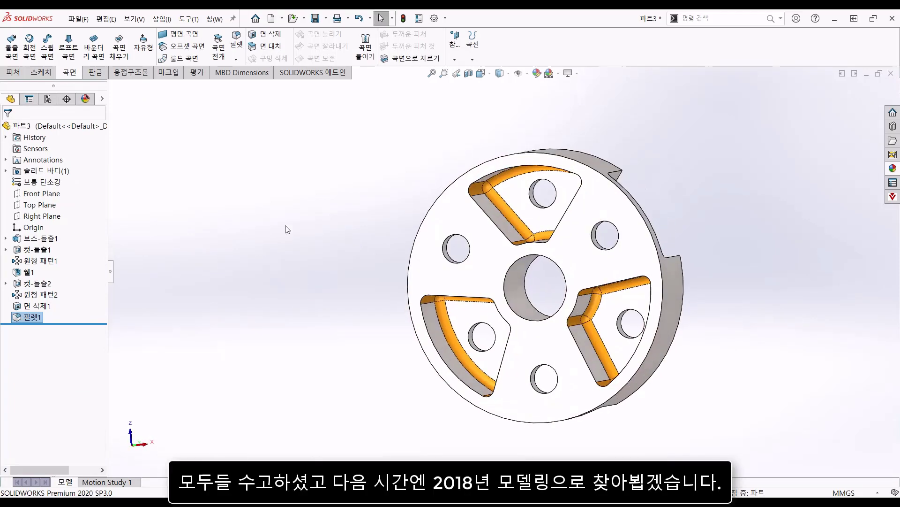